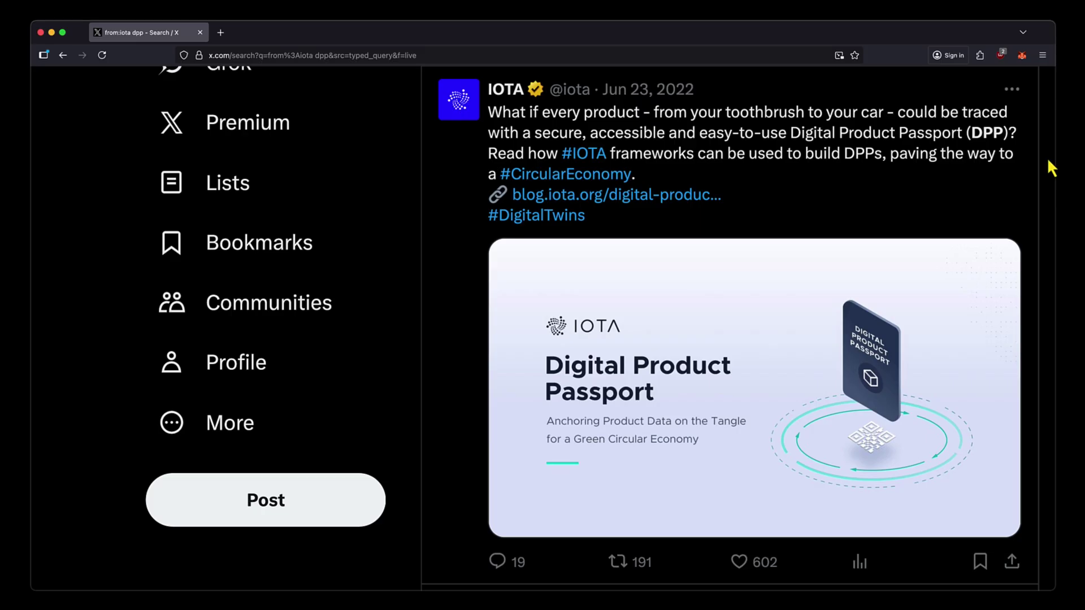
- Scroll back up the 'from:iota dpp' Latest results to IOTA's Oct 13 demo tweet
{"action": "scroll", "coordinate": [1046, 158], "scroll_direction": "up", "scroll_amount": 10}
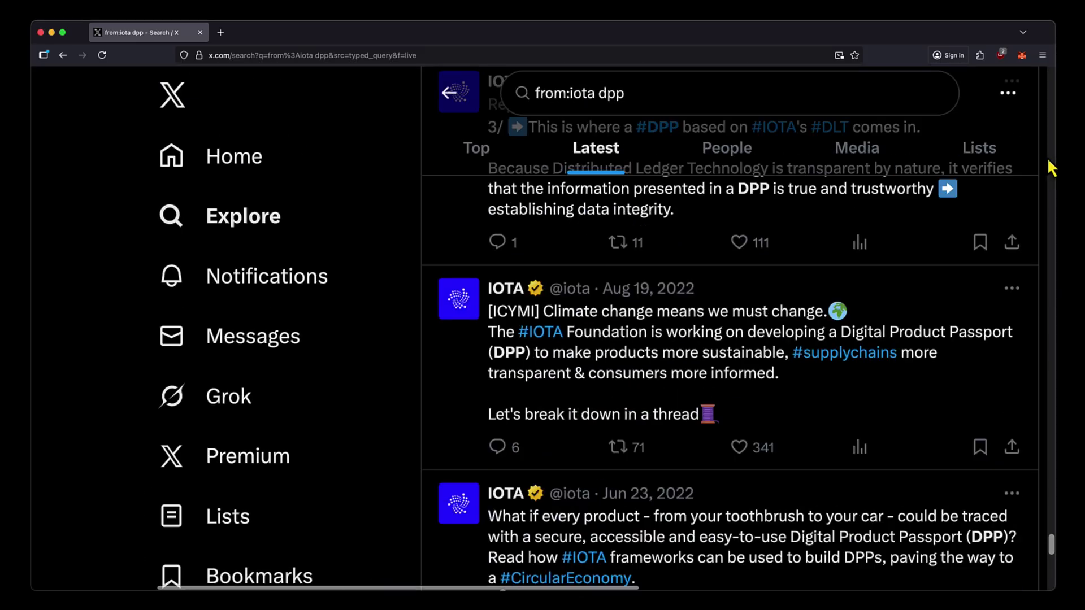
{"action": "scroll", "coordinate": [1047, 157], "scroll_direction": "up", "scroll_amount": 3}
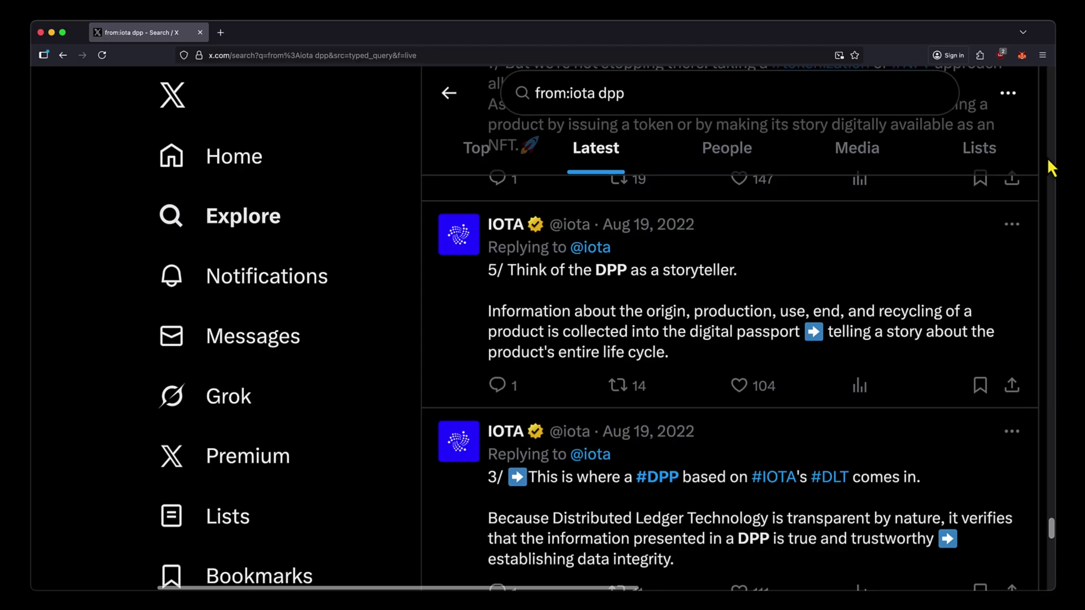
{"action": "scroll", "coordinate": [1046, 157], "scroll_direction": "up", "scroll_amount": 6}
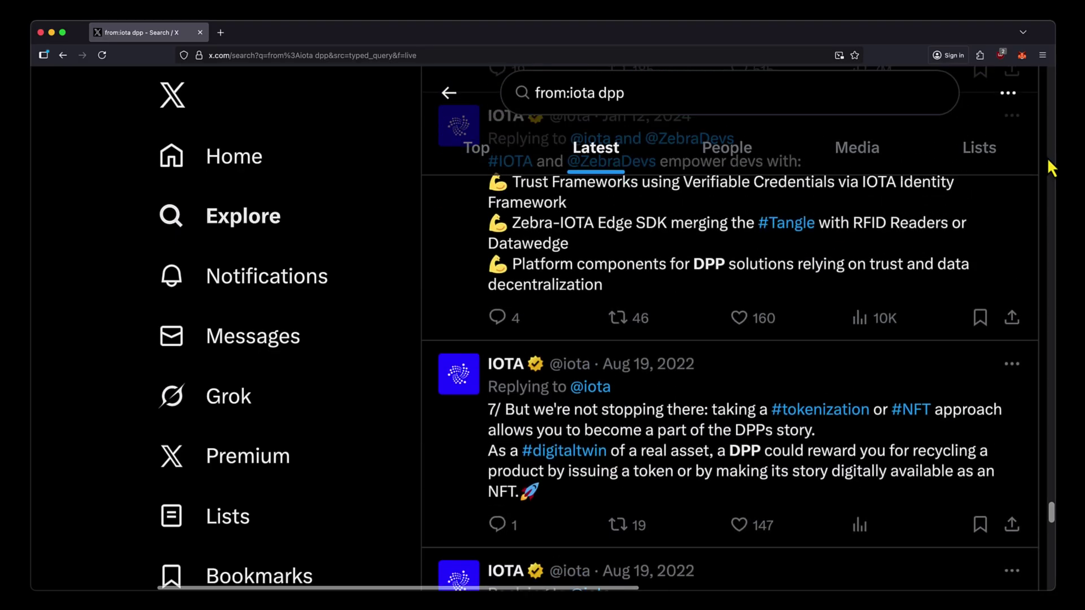
{"action": "scroll", "coordinate": [1047, 156], "scroll_direction": "up", "scroll_amount": 7}
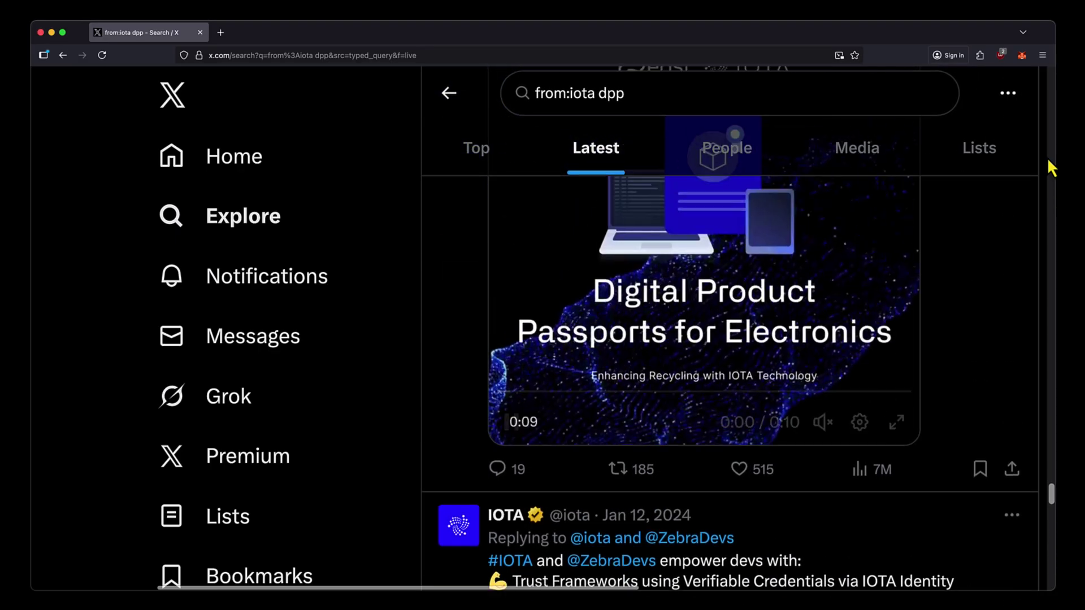
{"action": "scroll", "coordinate": [1047, 157], "scroll_direction": "up", "scroll_amount": 6}
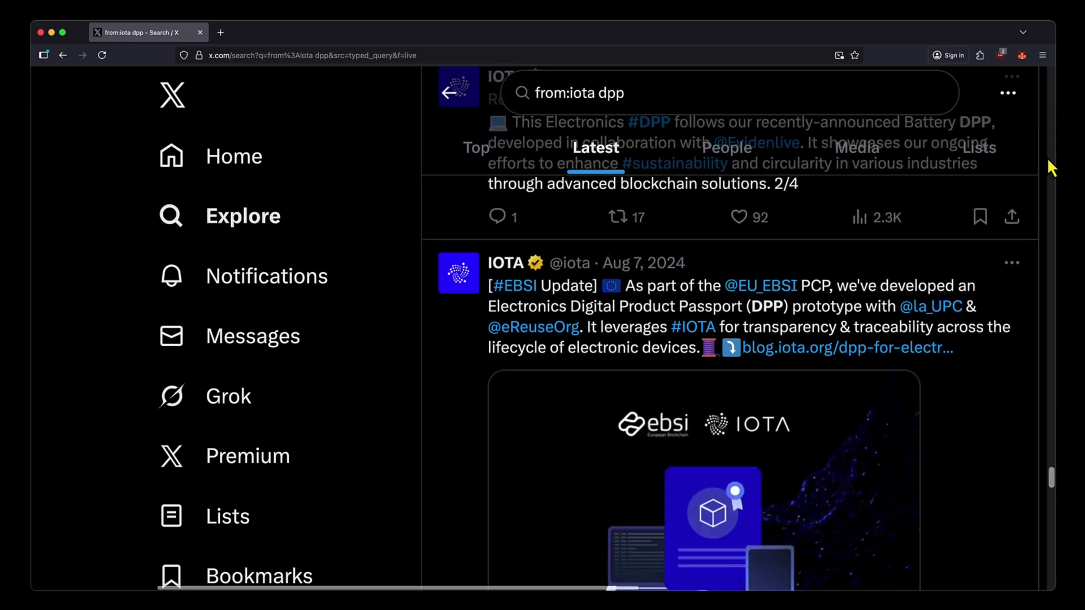
{"action": "scroll", "coordinate": [1046, 157], "scroll_direction": "up", "scroll_amount": 5}
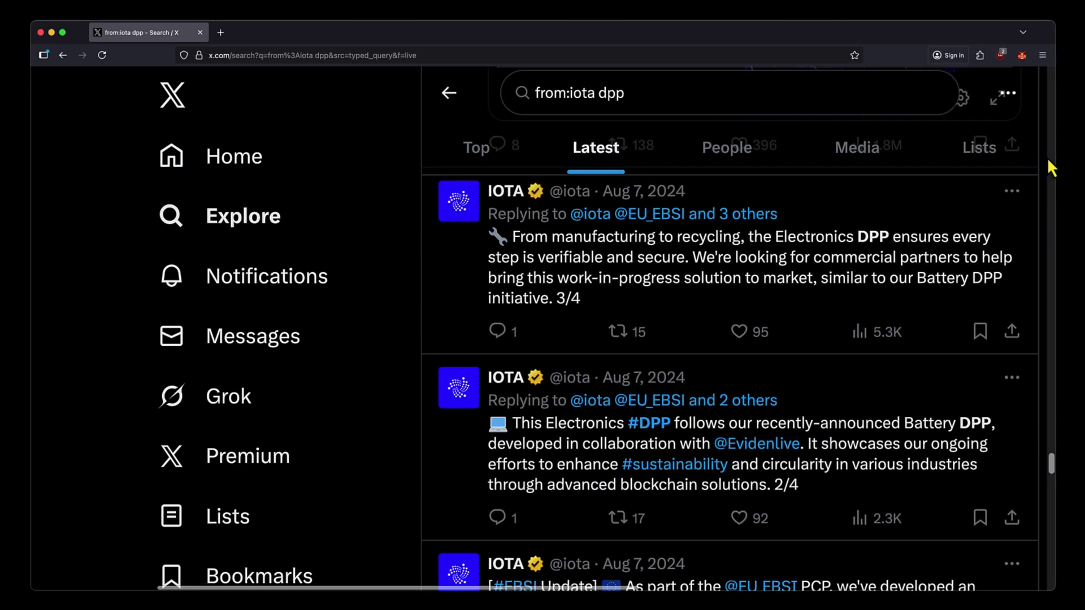
{"action": "scroll", "coordinate": [1046, 157], "scroll_direction": "up", "scroll_amount": 7}
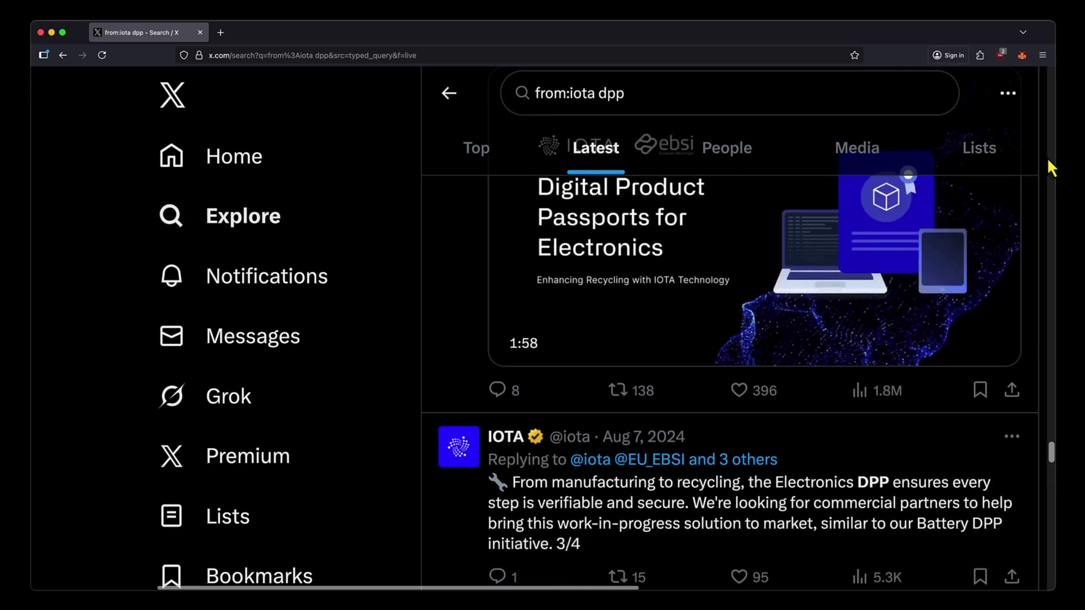
{"action": "scroll", "coordinate": [1047, 156], "scroll_direction": "up", "scroll_amount": 6}
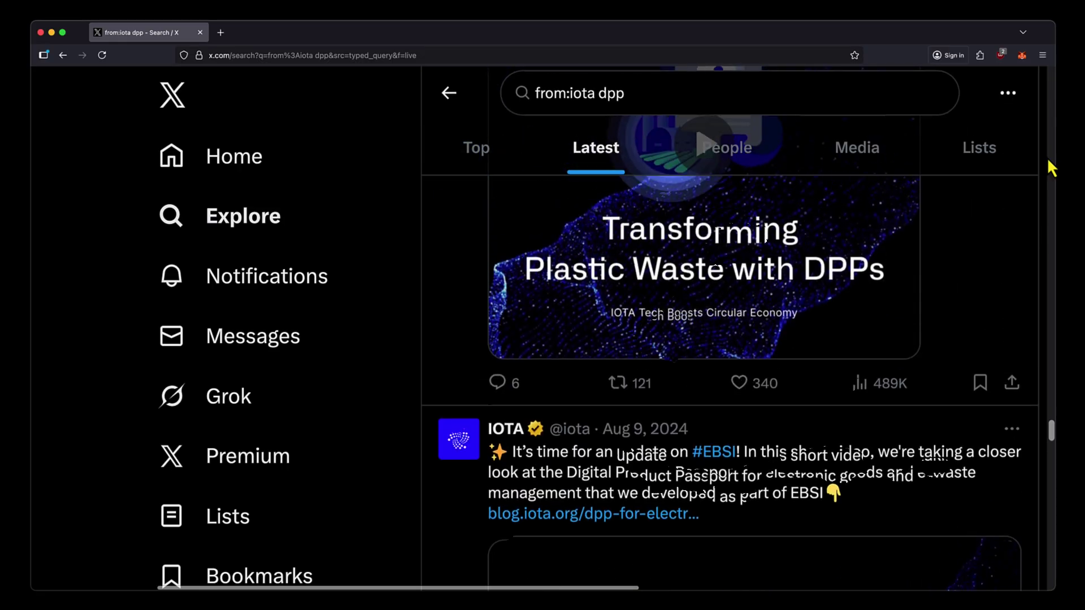
{"action": "scroll", "coordinate": [1047, 157], "scroll_direction": "up", "scroll_amount": 4}
{"action": "scroll", "coordinate": [1046, 157], "scroll_direction": "up", "scroll_amount": 3}
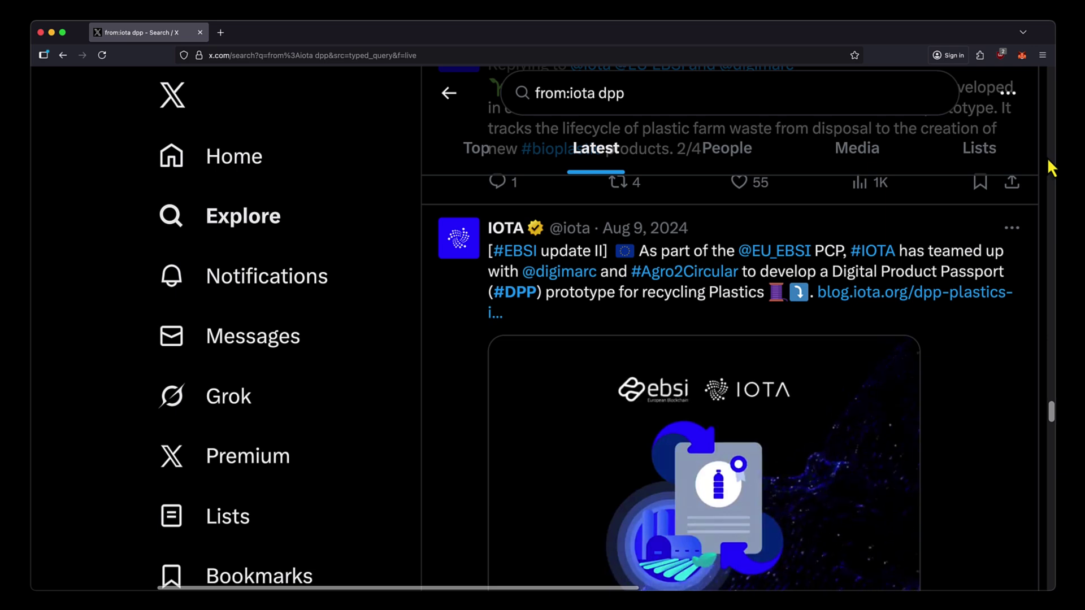
{"action": "scroll", "coordinate": [1046, 157], "scroll_direction": "up", "scroll_amount": 5}
{"action": "scroll", "coordinate": [1047, 156], "scroll_direction": "up", "scroll_amount": 7}
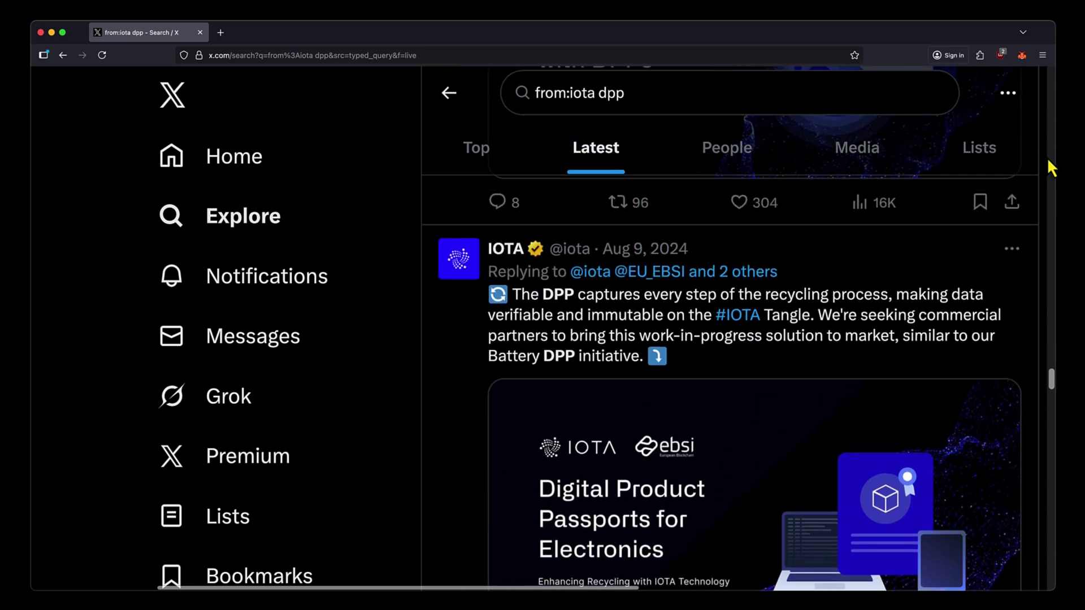
{"action": "scroll", "coordinate": [1046, 157], "scroll_direction": "up", "scroll_amount": 6}
{"action": "scroll", "coordinate": [1046, 157], "scroll_direction": "up", "scroll_amount": 5}
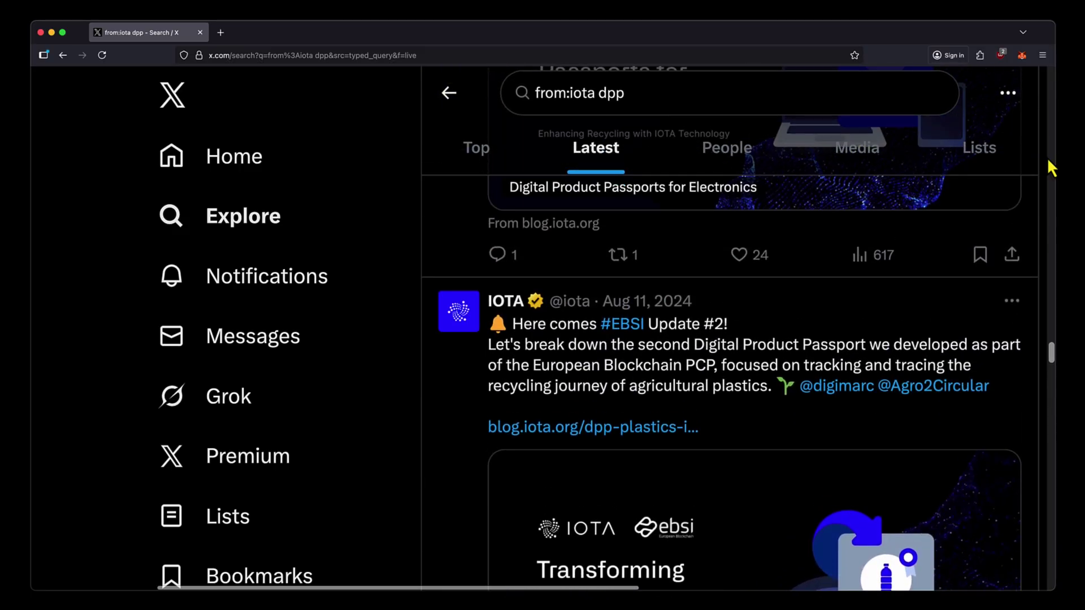
{"action": "scroll", "coordinate": [1047, 157], "scroll_direction": "up", "scroll_amount": 4}
{"action": "scroll", "coordinate": [1047, 157], "scroll_direction": "up", "scroll_amount": 7}
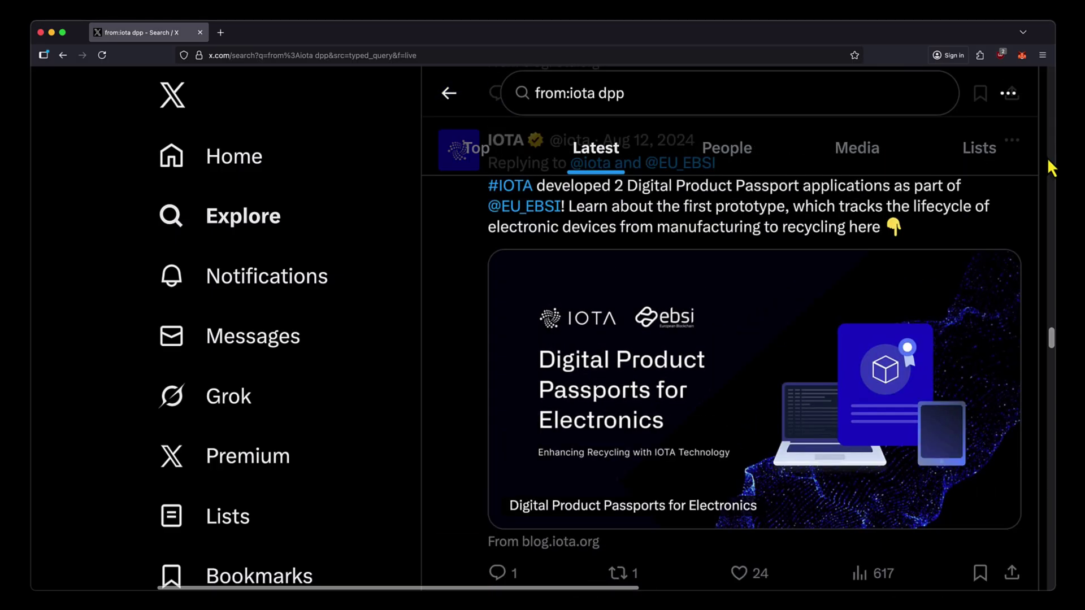
{"action": "scroll", "coordinate": [1047, 157], "scroll_direction": "up", "scroll_amount": 5}
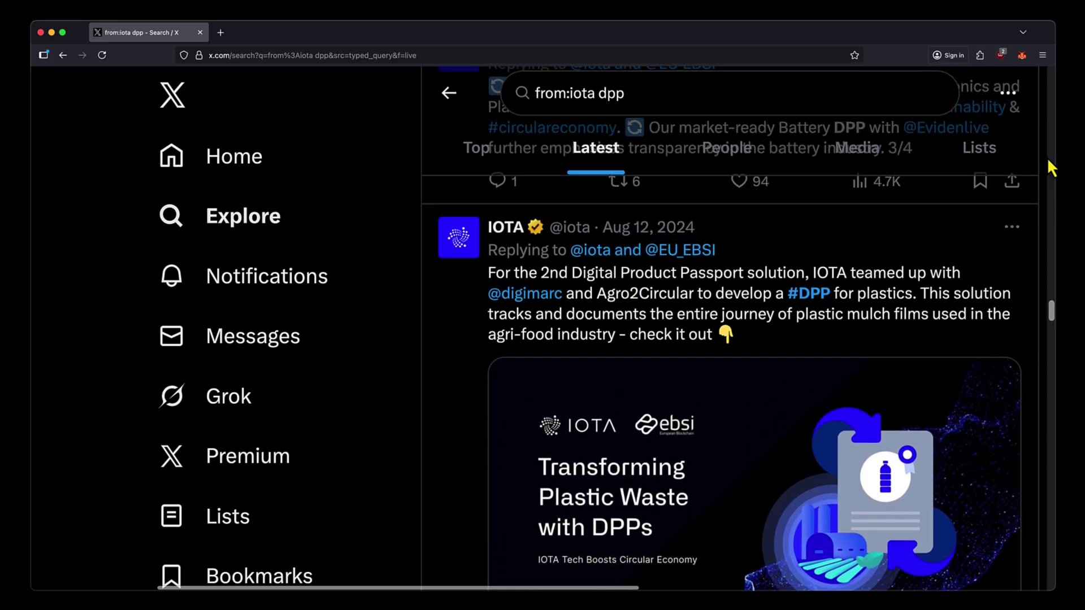
{"action": "scroll", "coordinate": [1047, 157], "scroll_direction": "up", "scroll_amount": 6}
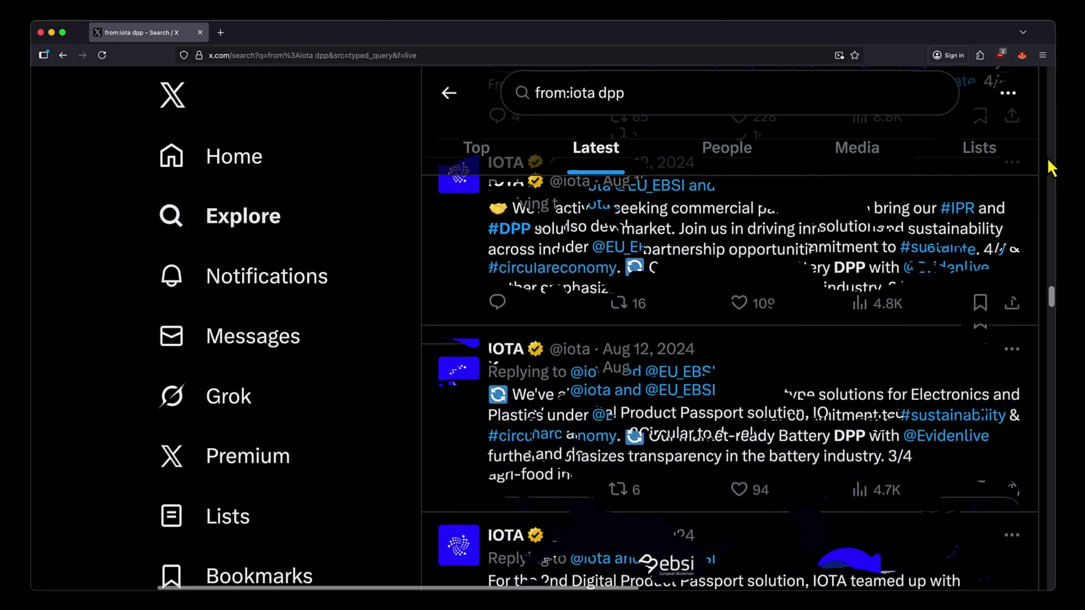
{"action": "scroll", "coordinate": [1047, 157], "scroll_direction": "up", "scroll_amount": 8}
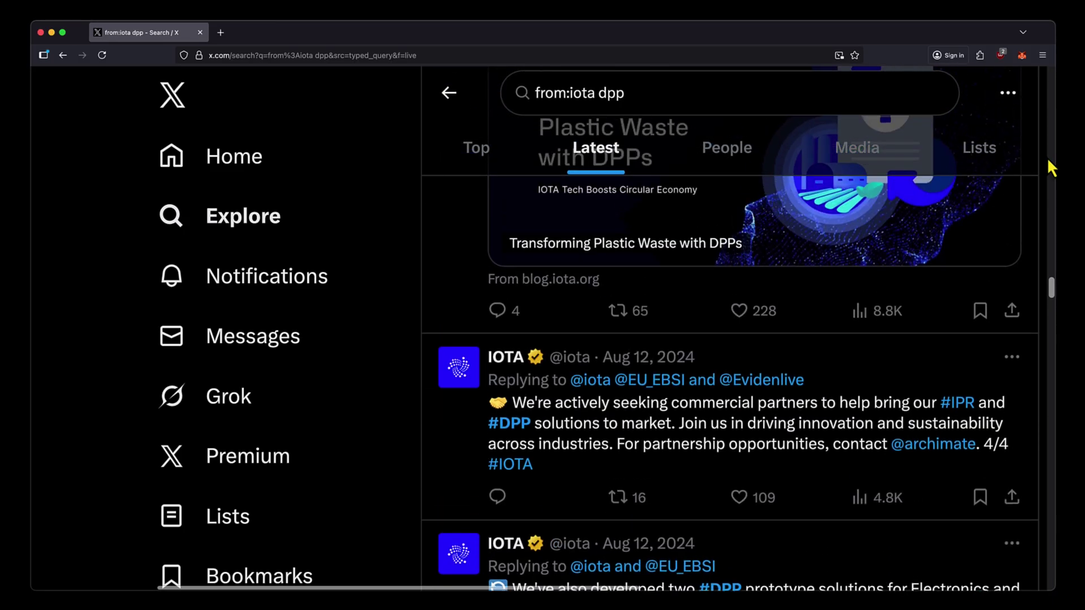
{"action": "scroll", "coordinate": [1046, 157], "scroll_direction": "up", "scroll_amount": 2}
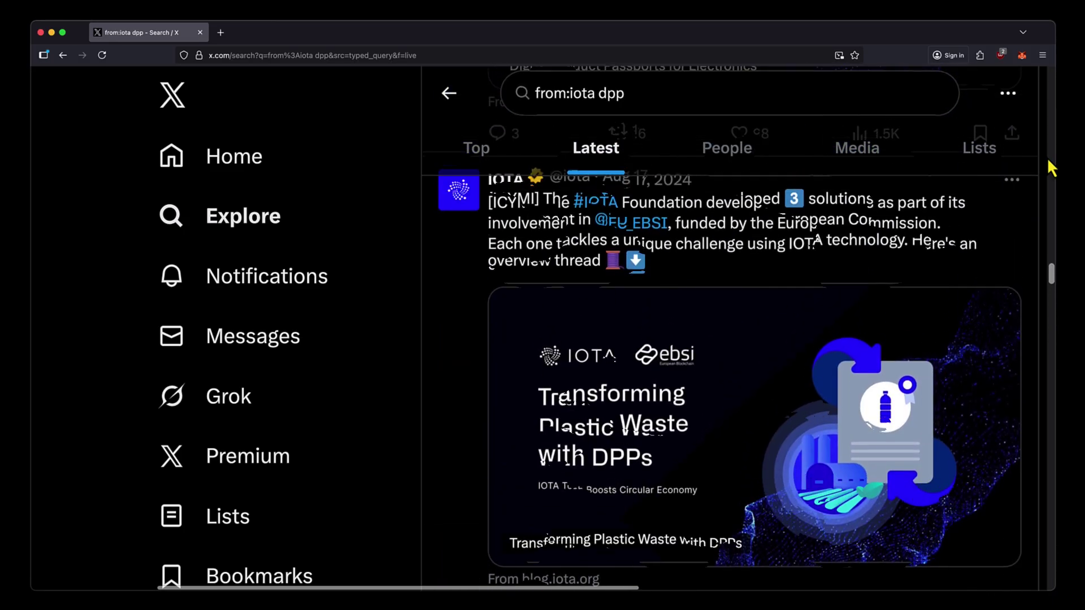
{"action": "scroll", "coordinate": [1047, 157], "scroll_direction": "up", "scroll_amount": 6}
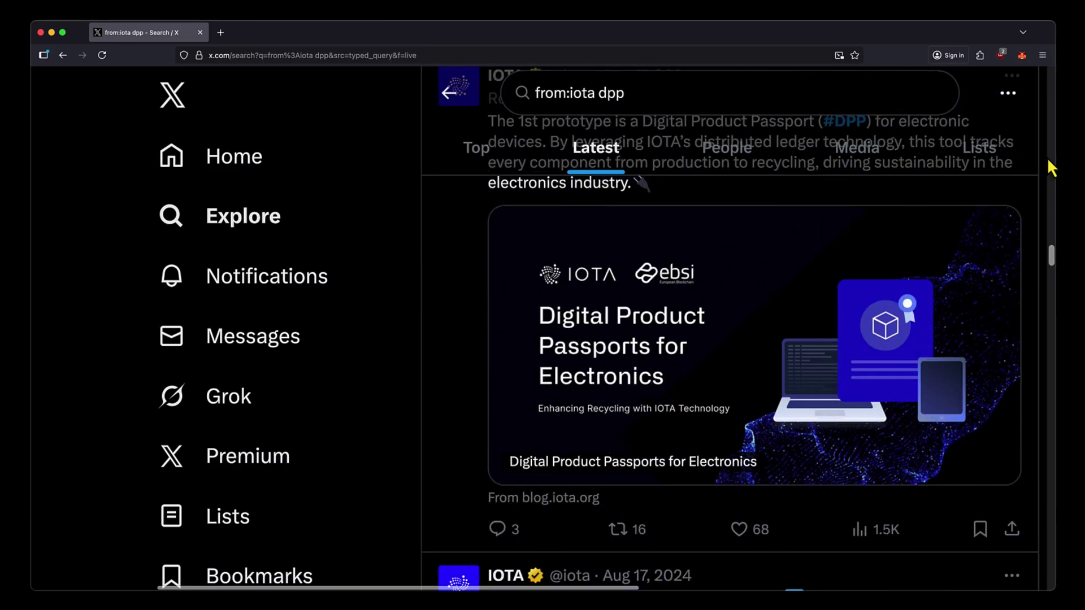
{"action": "scroll", "coordinate": [1047, 157], "scroll_direction": "up", "scroll_amount": 4}
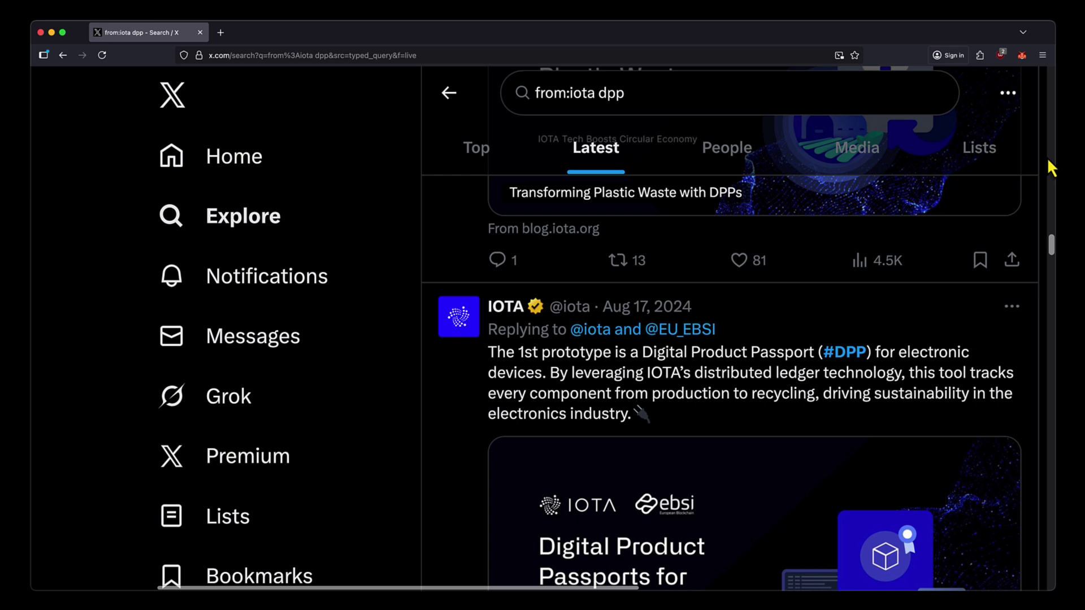
{"action": "scroll", "coordinate": [1046, 157], "scroll_direction": "up", "scroll_amount": 3}
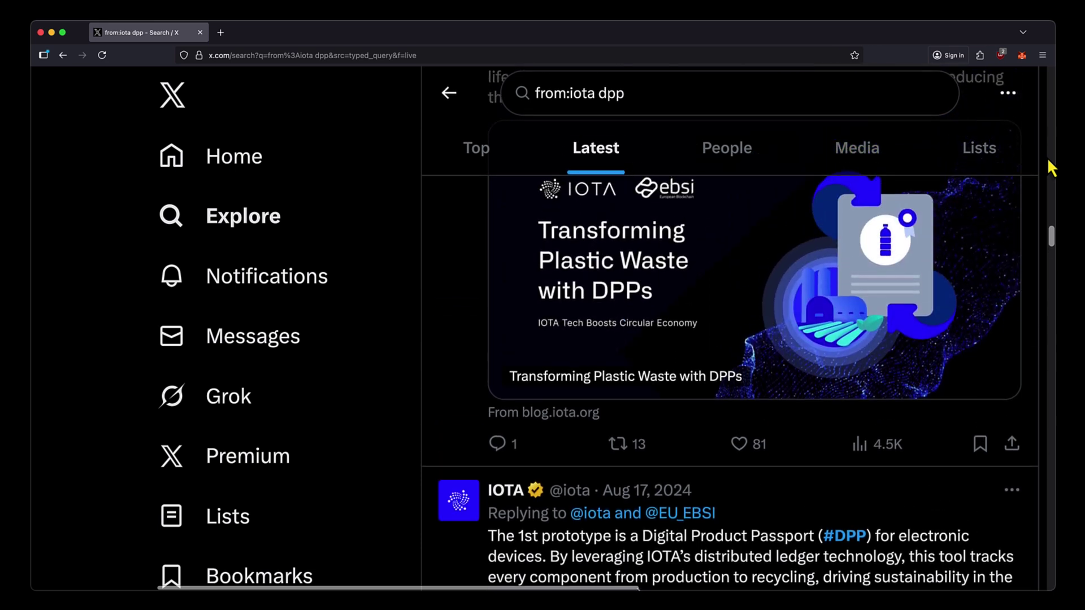
{"action": "scroll", "coordinate": [1047, 157], "scroll_direction": "up", "scroll_amount": 7}
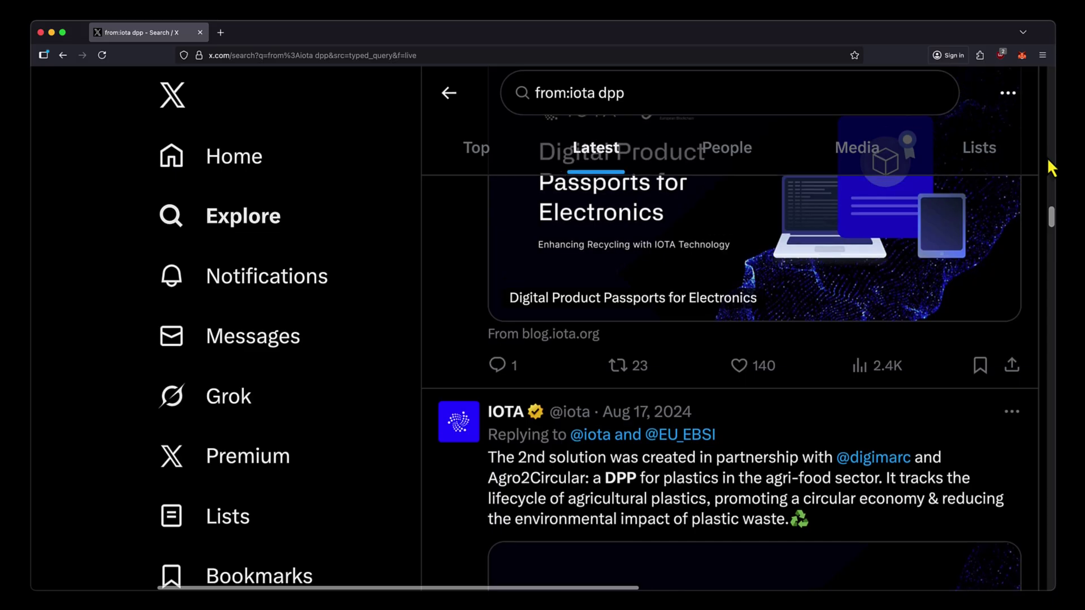
{"action": "scroll", "coordinate": [1046, 157], "scroll_direction": "up", "scroll_amount": 3}
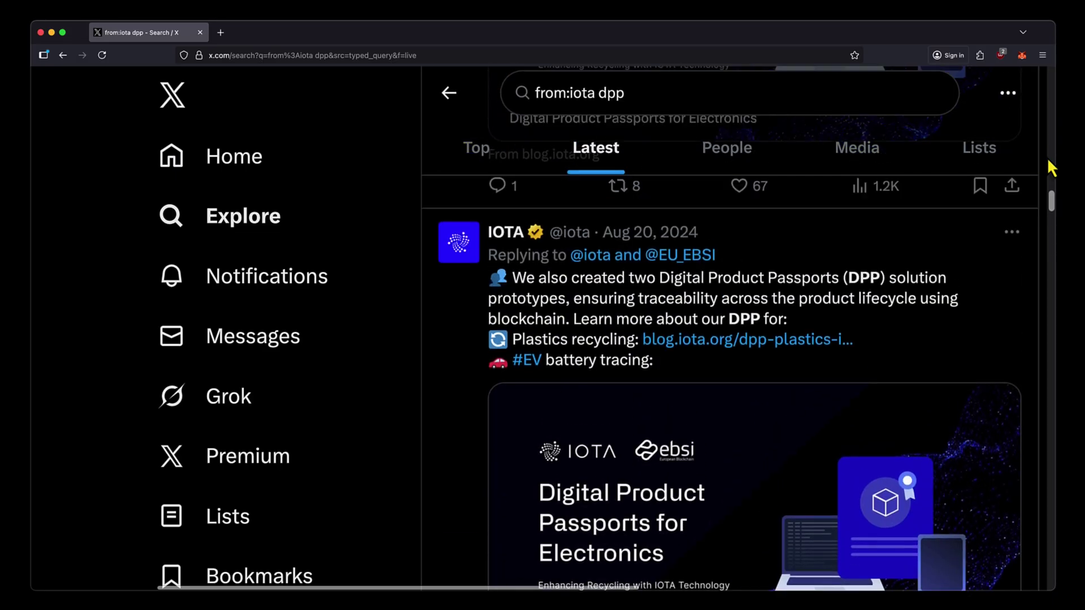
{"action": "scroll", "coordinate": [1047, 157], "scroll_direction": "up", "scroll_amount": 5}
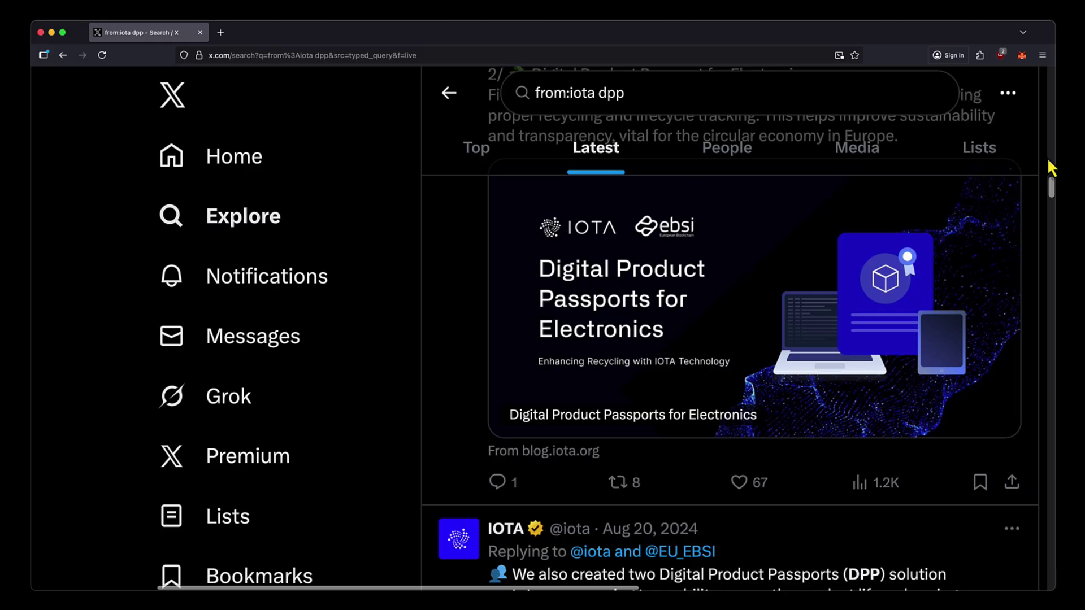
{"action": "scroll", "coordinate": [1046, 157], "scroll_direction": "up", "scroll_amount": 3}
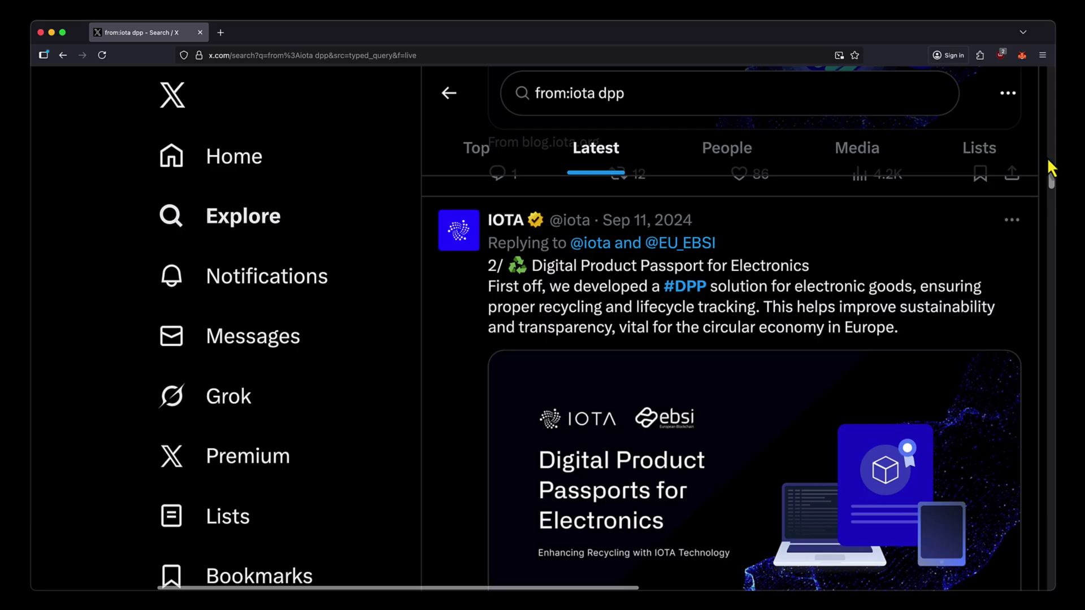
{"action": "scroll", "coordinate": [1047, 157], "scroll_direction": "up", "scroll_amount": 8}
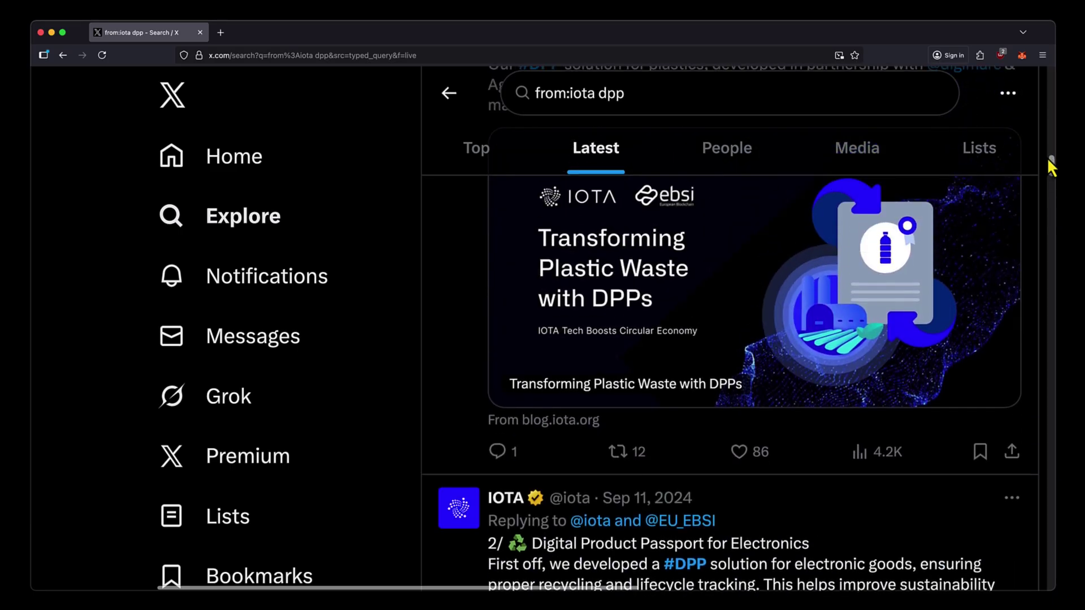
{"action": "scroll", "coordinate": [1047, 157], "scroll_direction": "up", "scroll_amount": 5}
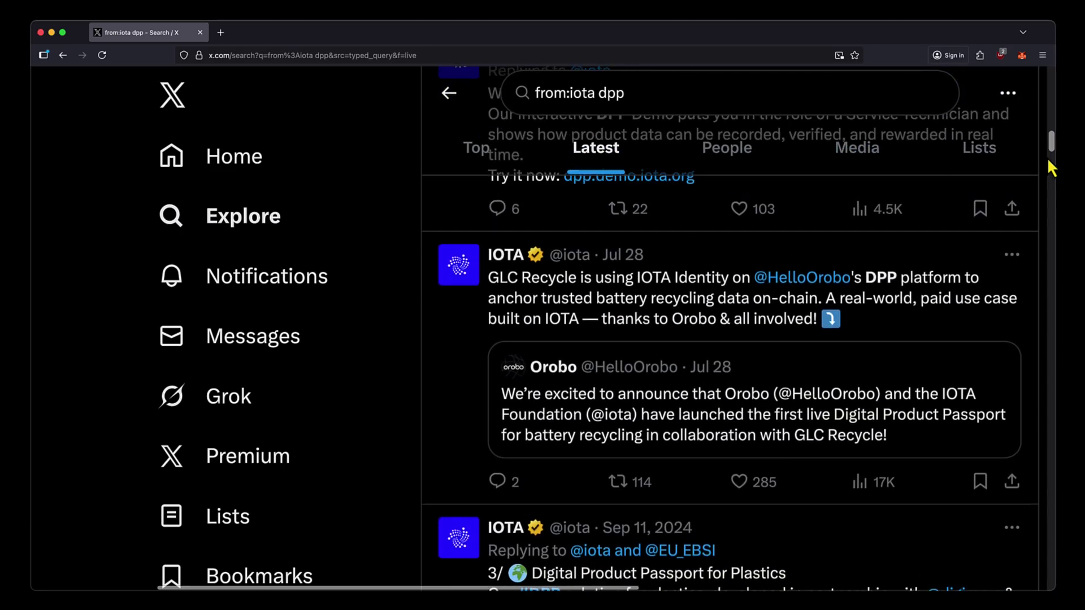
{"action": "scroll", "coordinate": [1046, 157], "scroll_direction": "up", "scroll_amount": 5}
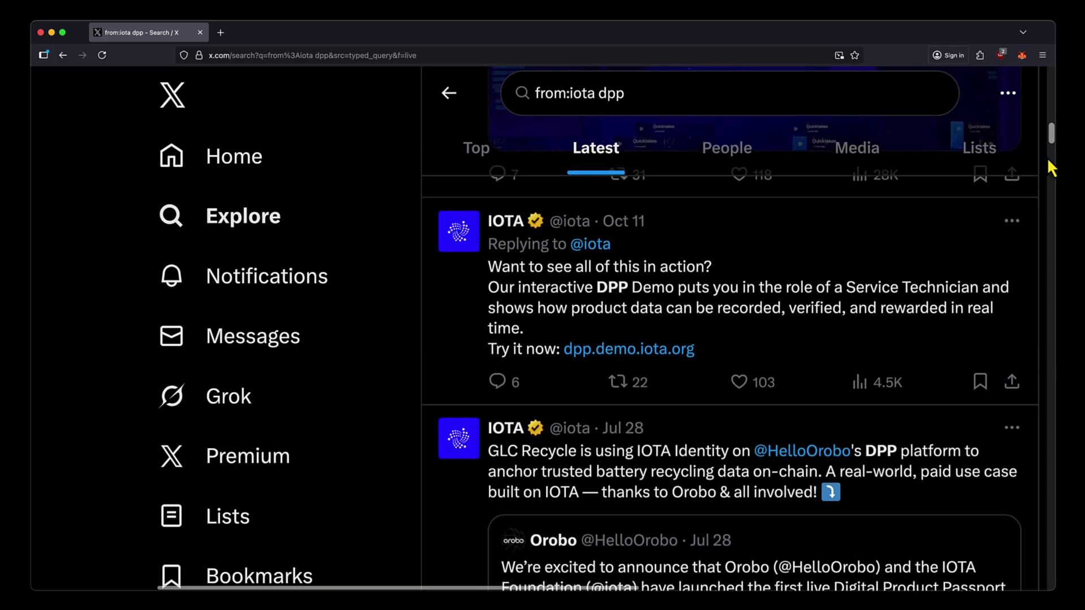
{"action": "scroll", "coordinate": [1047, 157], "scroll_direction": "up", "scroll_amount": 8}
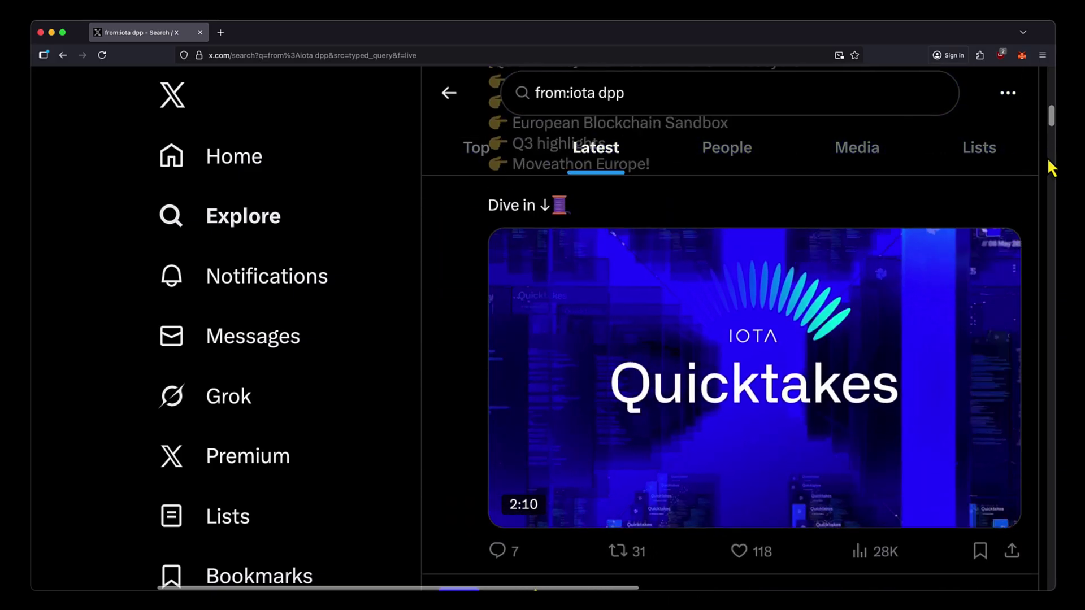
{"action": "scroll", "coordinate": [1046, 157], "scroll_direction": "up", "scroll_amount": 1}
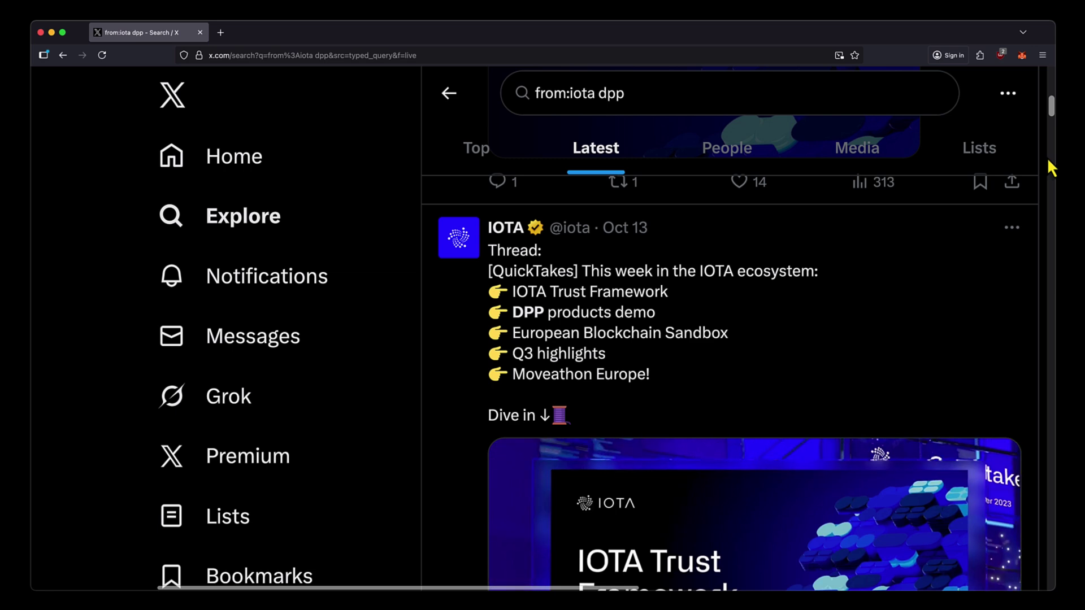
{"action": "scroll", "coordinate": [1046, 156], "scroll_direction": "up", "scroll_amount": 4}
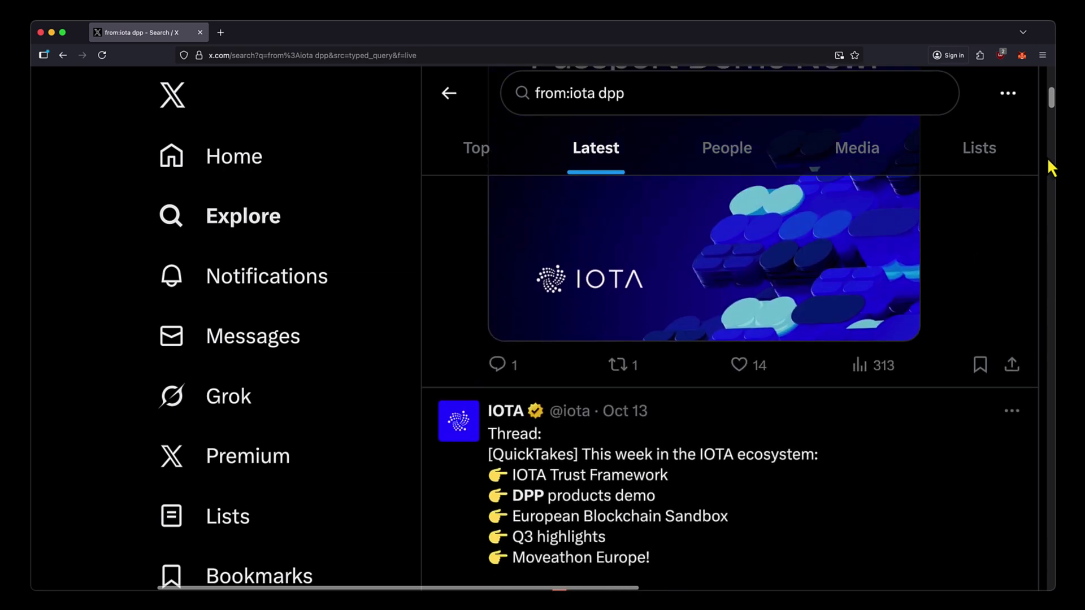
{"action": "scroll", "coordinate": [1046, 157], "scroll_direction": "up", "scroll_amount": 6}
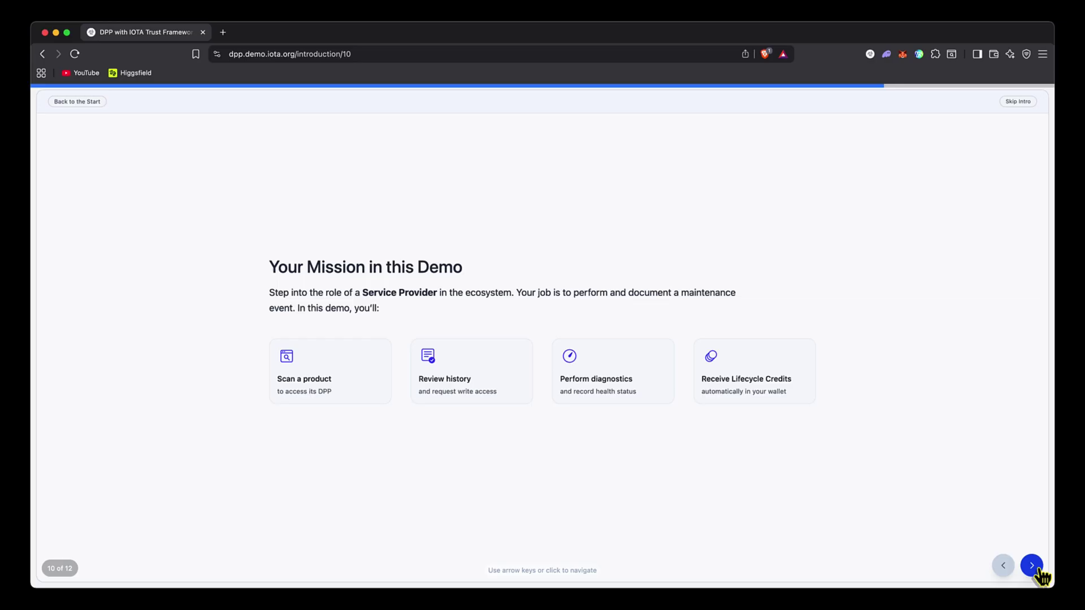
- Advance past the wallet preparation slide to the final slide 12, 'Ready to Begin?'
{"action": "left_click", "coordinate": [1038, 571]}
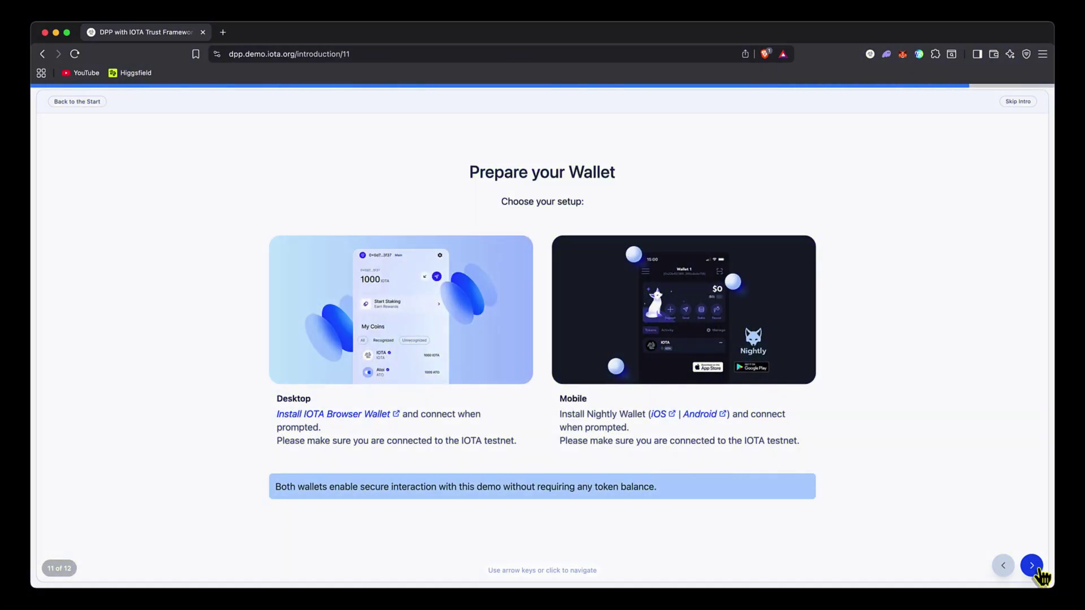
{"action": "left_click", "coordinate": [1038, 573]}
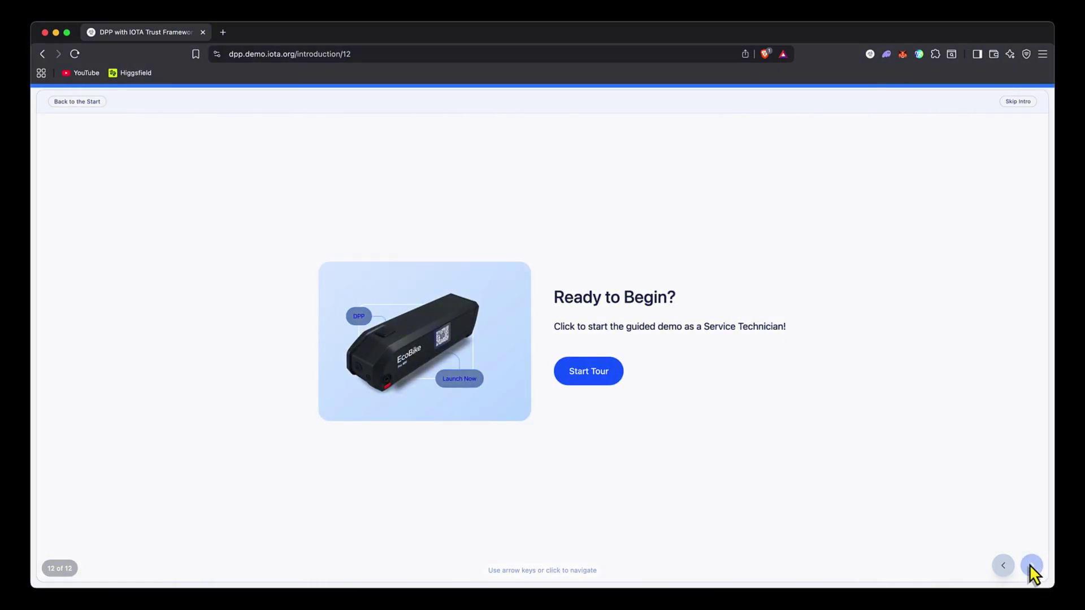
- Start the guided tour as a Service Technician, opening step 1 'Meet the Product'
{"action": "left_click", "coordinate": [587, 383]}
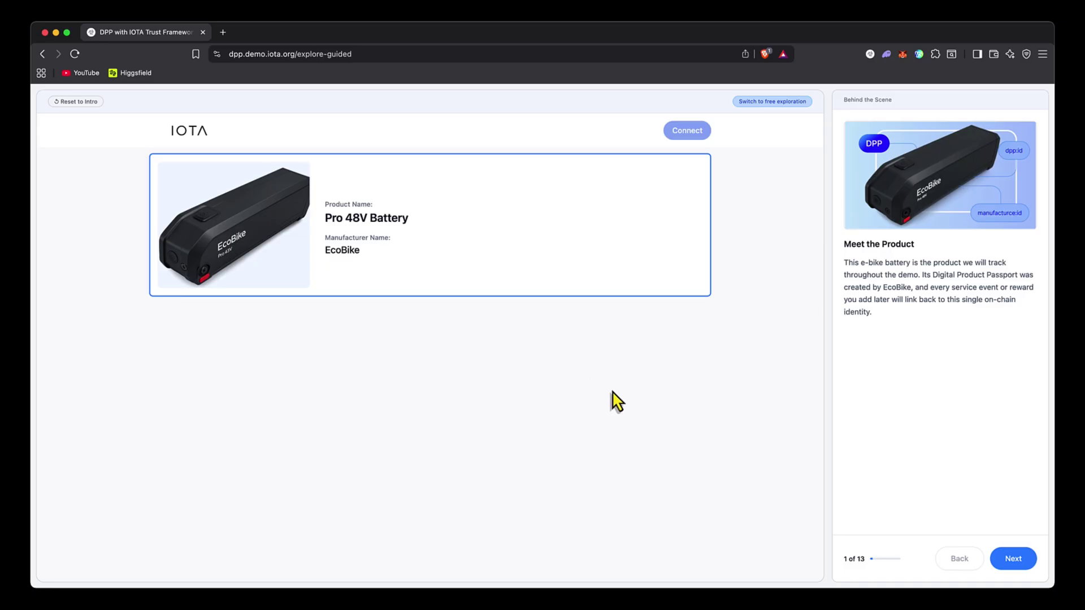
- Advance the tour to step 2, Product Details, showing the battery's DPP ID
{"action": "left_click", "coordinate": [1016, 558]}
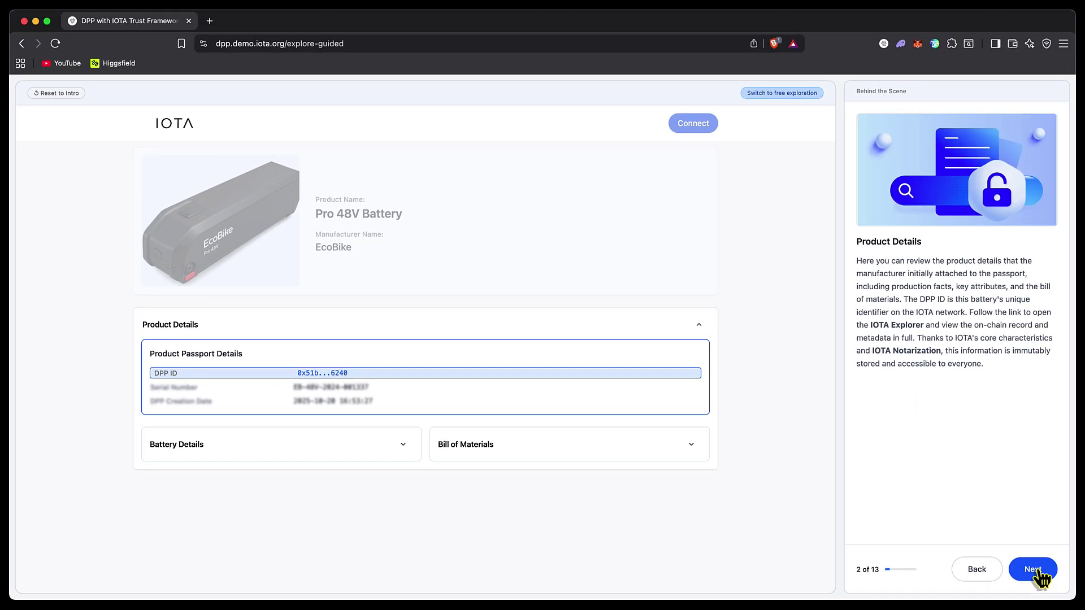
- Move to step 3, Manufacturer Identity, showing EcoBike's verified DID in Role Details
{"action": "left_click", "coordinate": [1037, 570]}
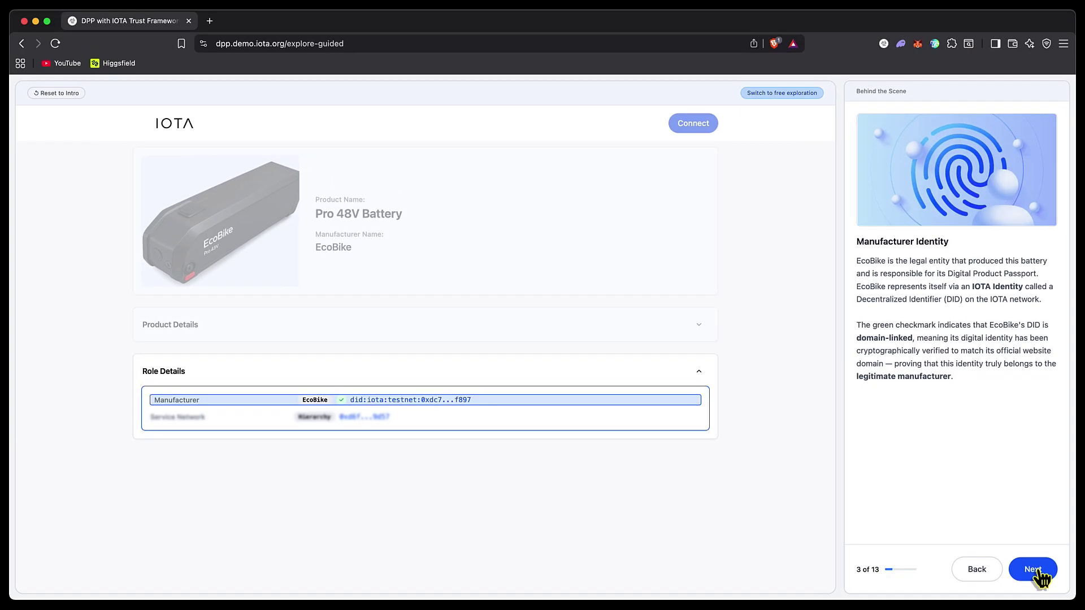
- Move to step 4, Service Network, covering EcoBike's trusted repairers and recyclers
{"action": "left_click", "coordinate": [1034, 570]}
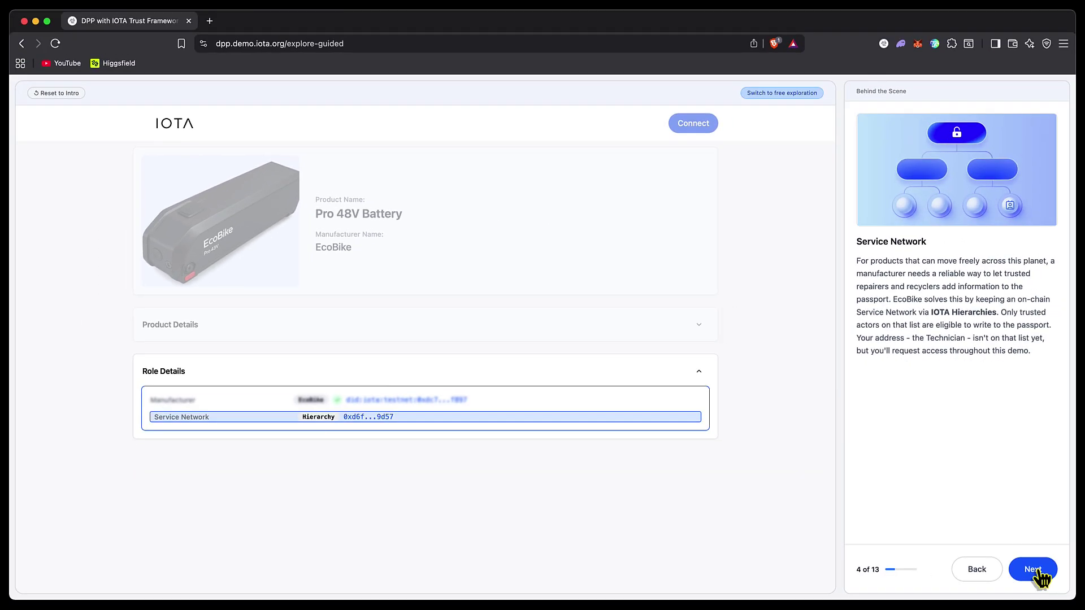
- Advance to step 5, Reward Pool, with the LCC reward fund and reward table
{"action": "left_click", "coordinate": [1034, 569]}
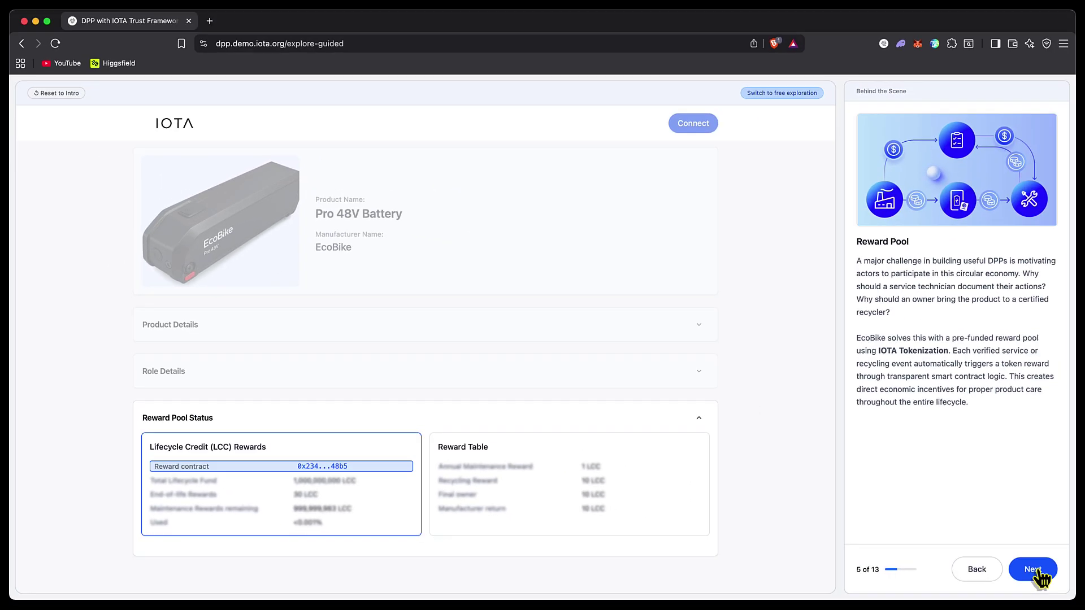
- Review step 6 Reward Transactions, then reach step 7 Service History with the 76% snapshot
{"action": "left_click", "coordinate": [1037, 569]}
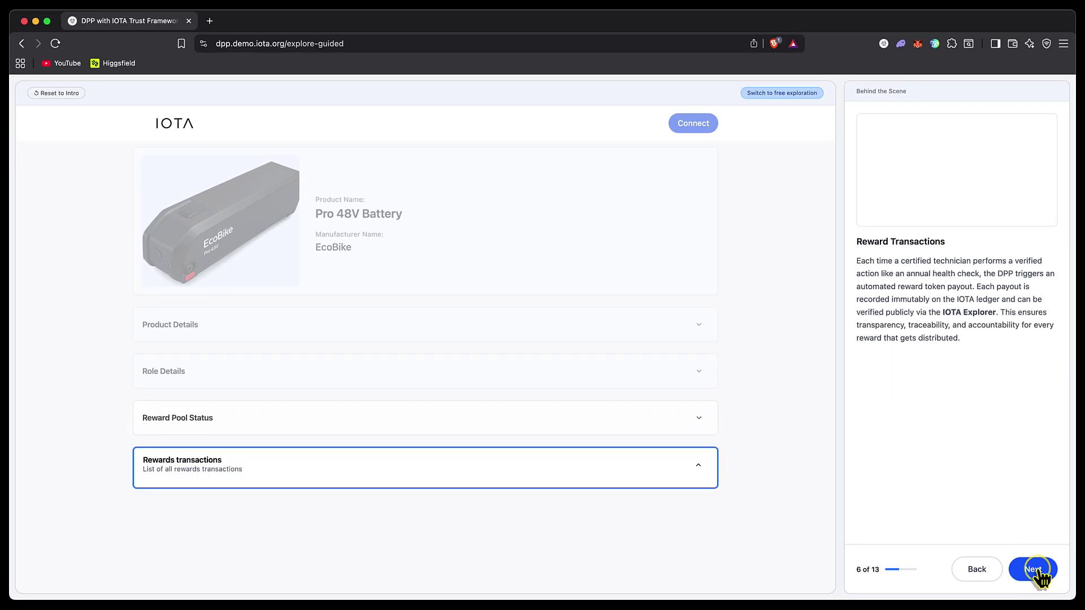
{"action": "scroll", "coordinate": [789, 530], "scroll_direction": "down", "scroll_amount": 1}
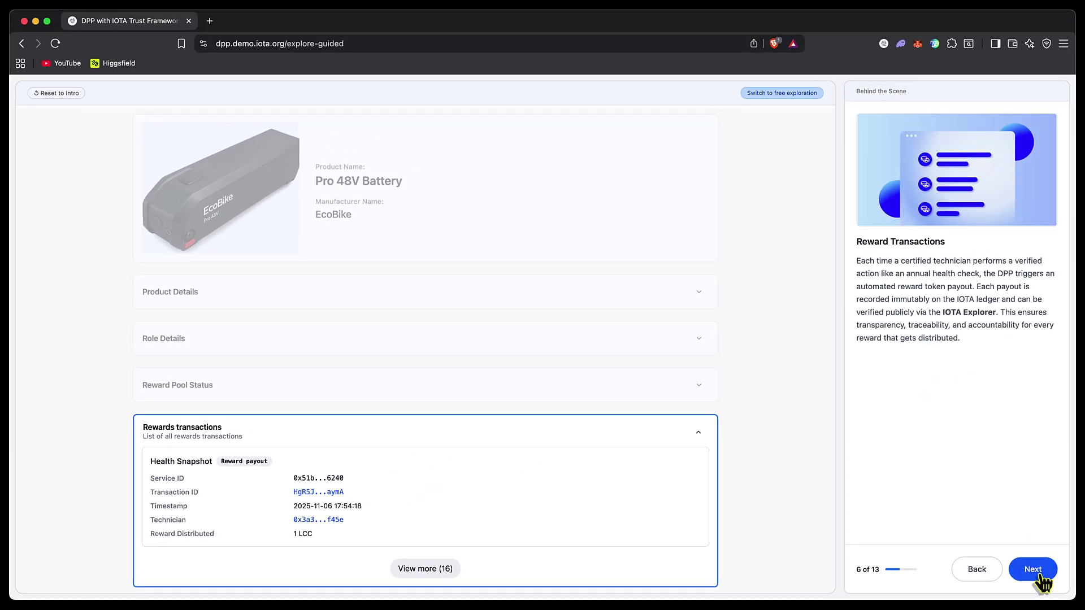
{"action": "left_click", "coordinate": [1038, 570]}
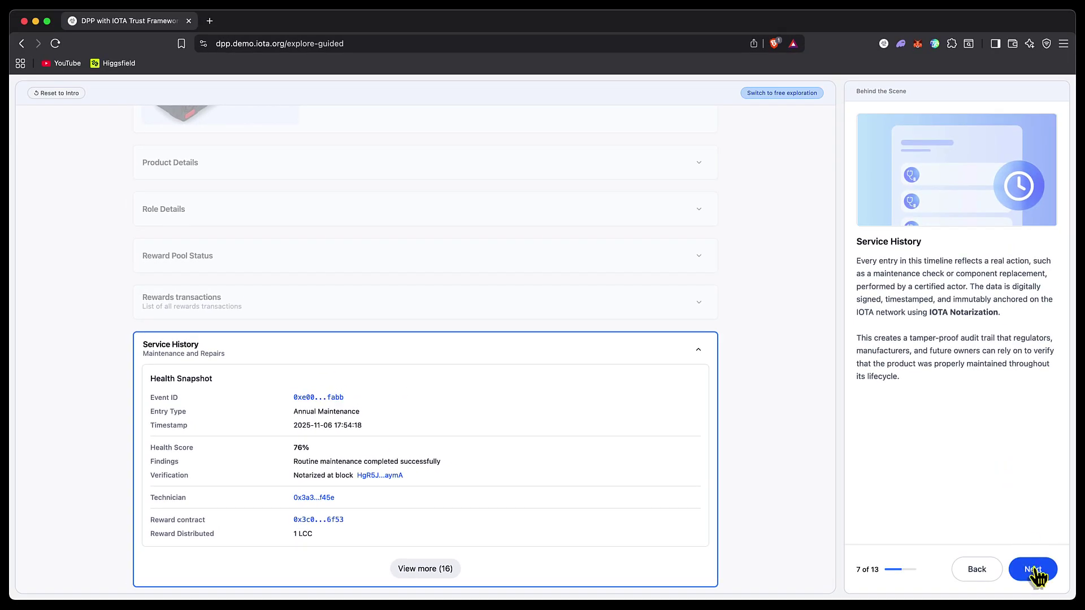
- Advance to step 8, Explore Mode, and browse the battery's full passport
{"action": "left_click", "coordinate": [1033, 570]}
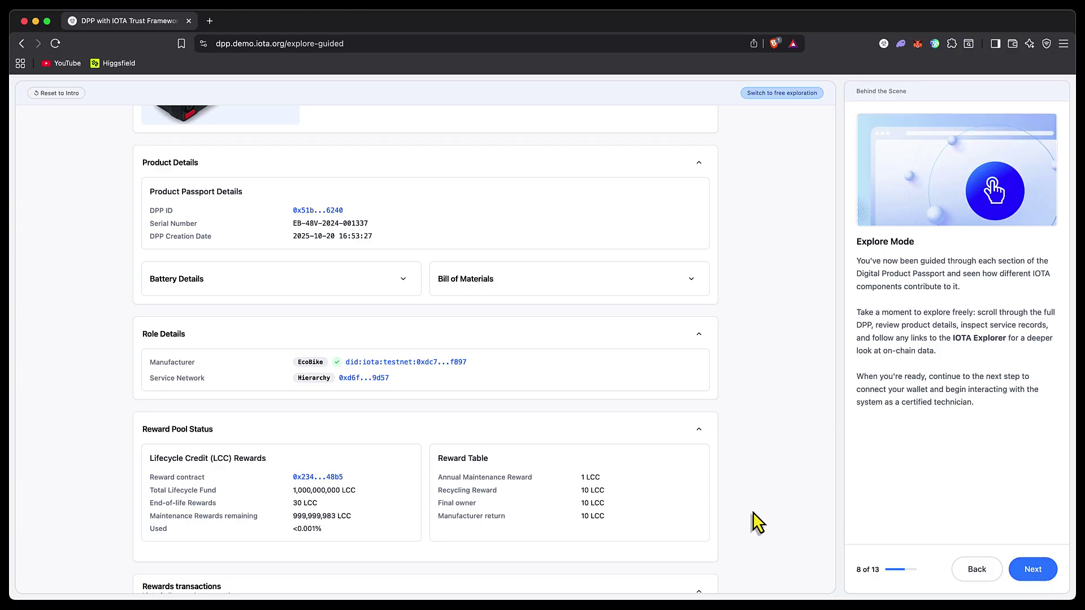
{"action": "scroll", "coordinate": [752, 512], "scroll_direction": "down", "scroll_amount": 6}
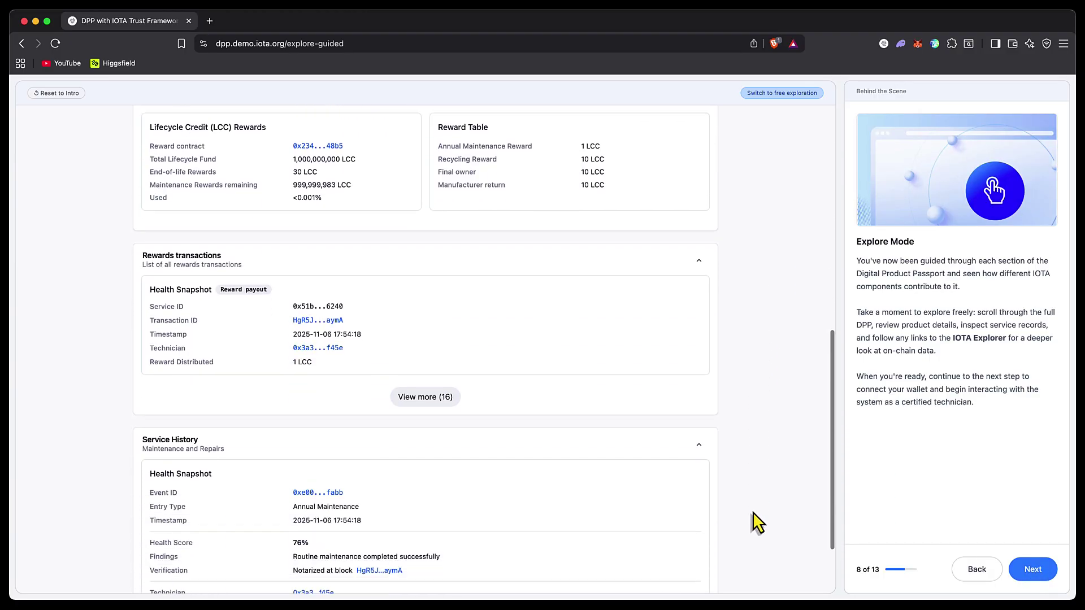
{"action": "scroll", "coordinate": [752, 512], "scroll_direction": "down", "scroll_amount": 2}
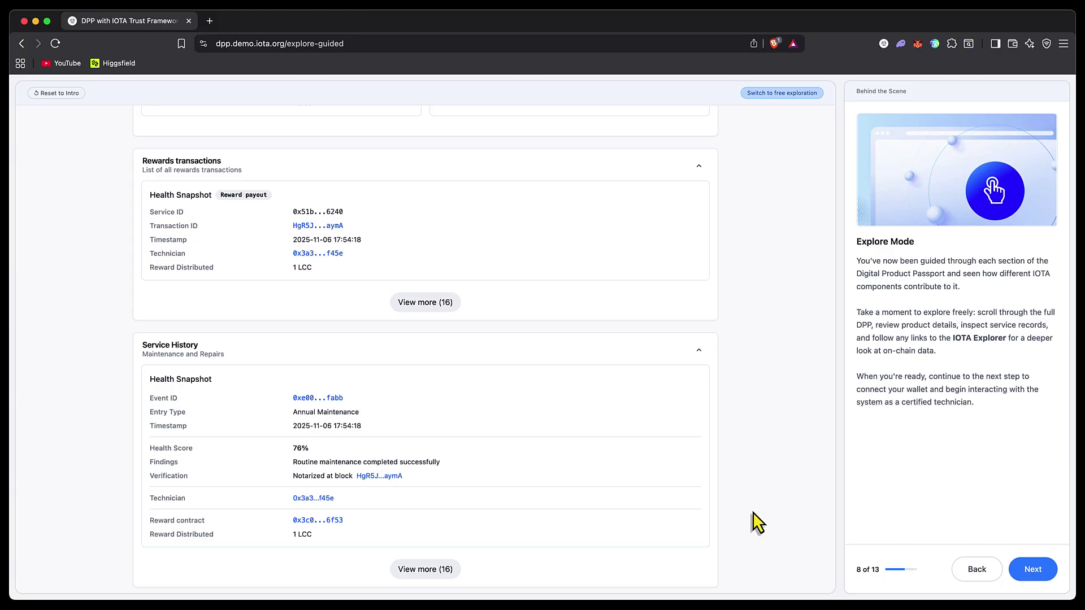
{"action": "scroll", "coordinate": [752, 511], "scroll_direction": "up", "scroll_amount": 8}
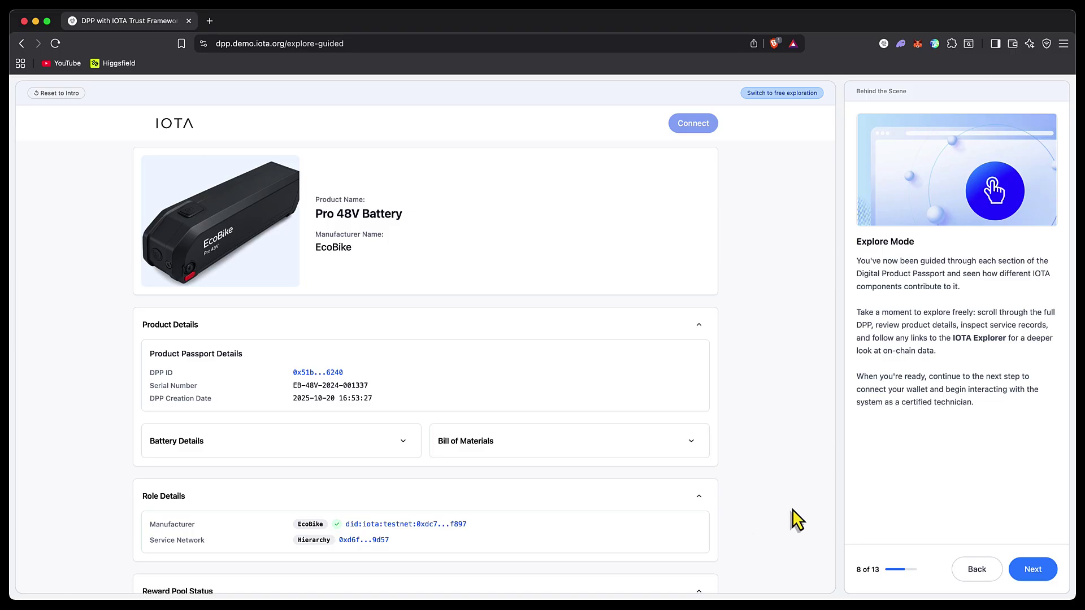
- Reach the Connect Wallet step and connect the IOTA Wallet to the demo
{"action": "left_click", "coordinate": [1029, 570]}
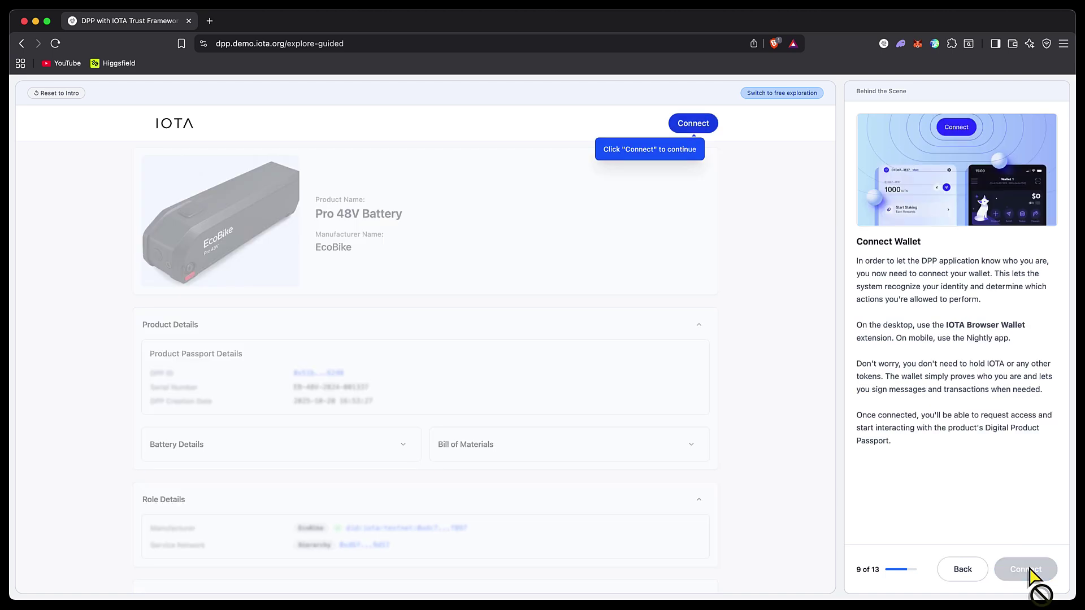
{"action": "left_click", "coordinate": [706, 129]}
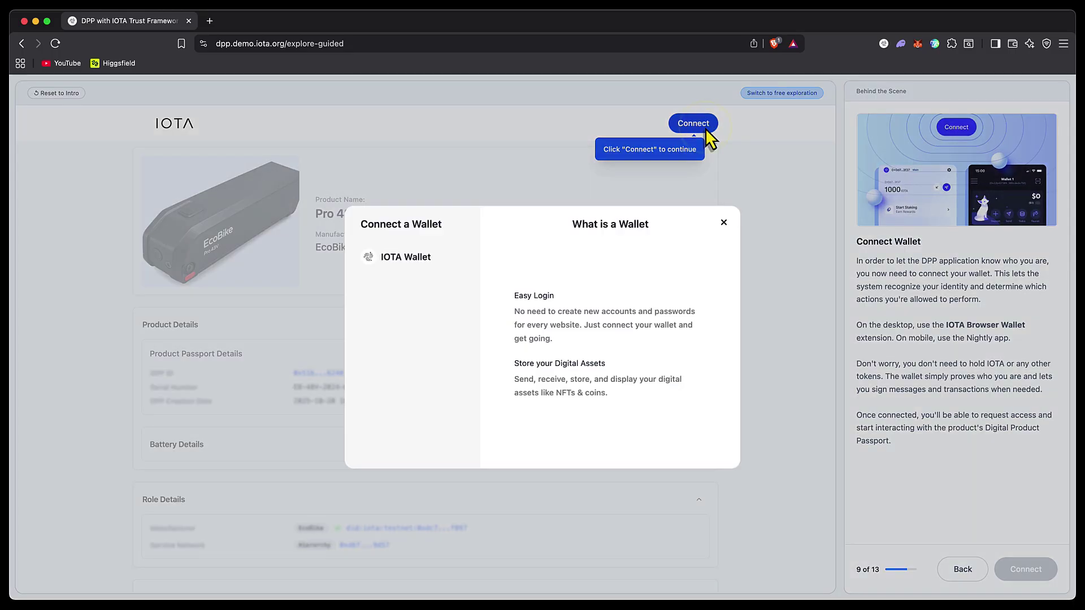
{"action": "left_click", "coordinate": [439, 267]}
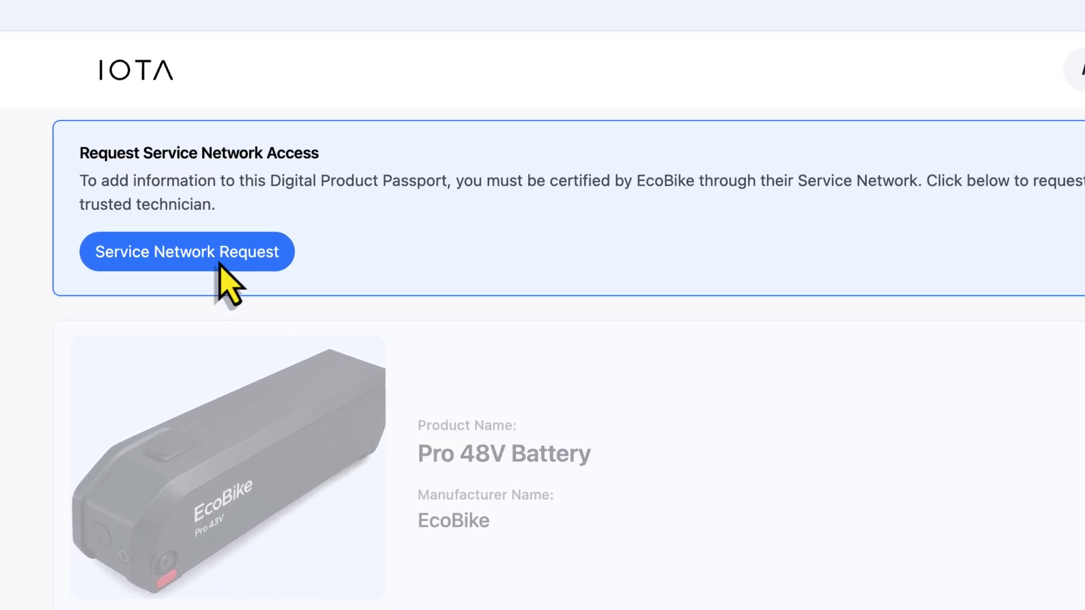
- Request service network access with the Service Technician role and submit the request
{"action": "left_click", "coordinate": [220, 264]}
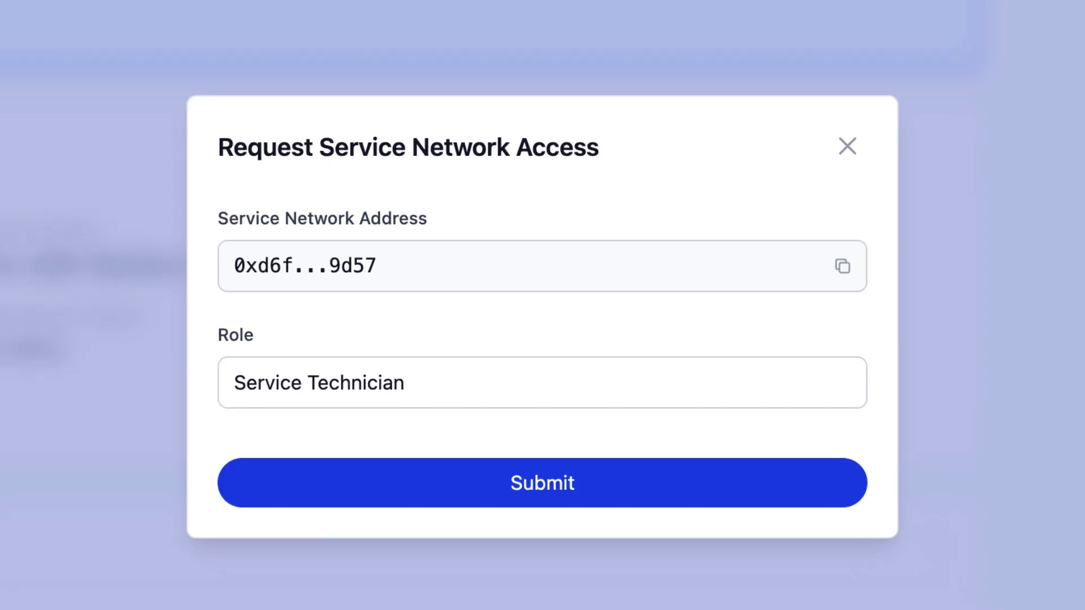
{"action": "left_click", "coordinate": [610, 389]}
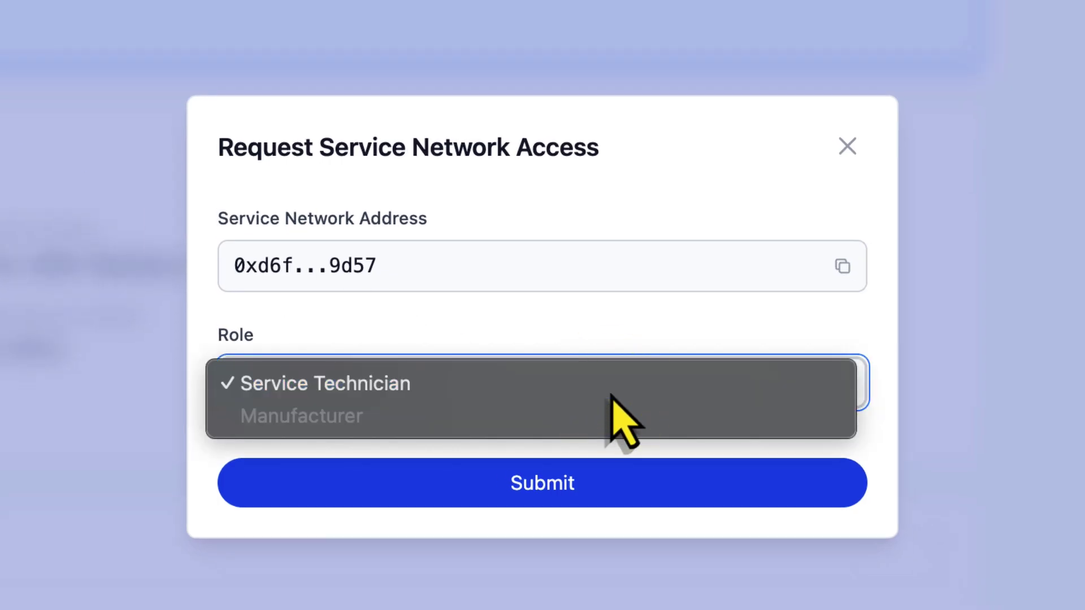
{"action": "left_click", "coordinate": [610, 393]}
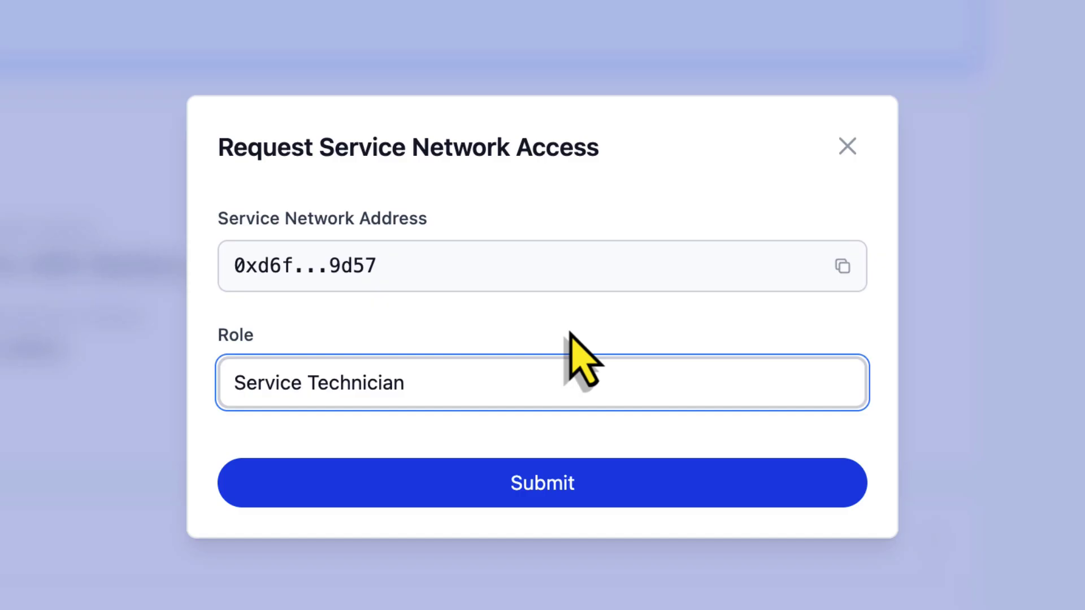
{"action": "left_click", "coordinate": [610, 488]}
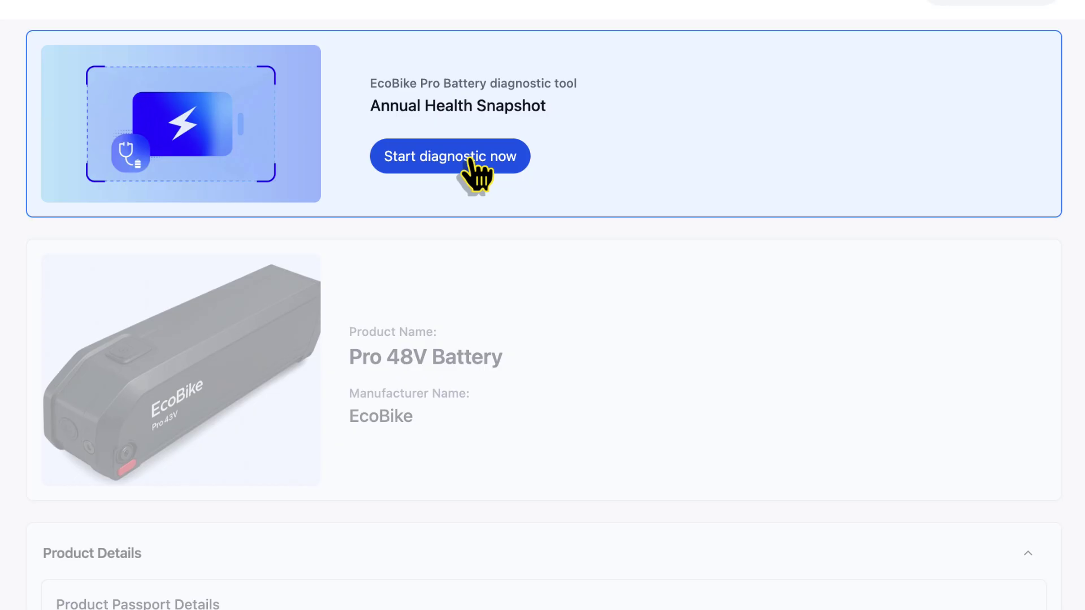
- Run the battery diagnostic and save the 76% health snapshot to service history
{"action": "left_click", "coordinate": [468, 159]}
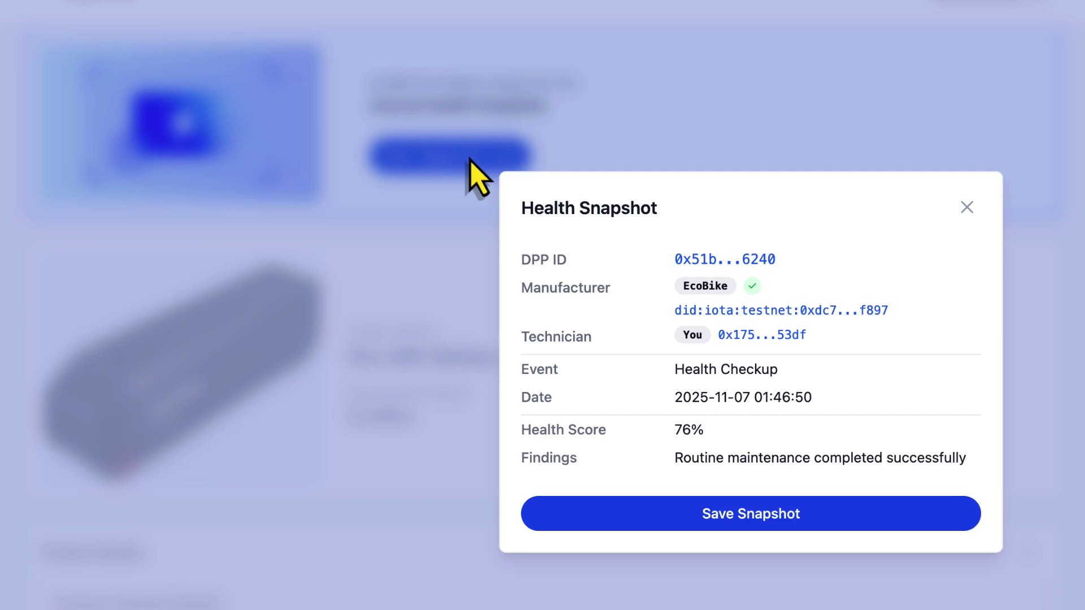
{"action": "left_click", "coordinate": [882, 514]}
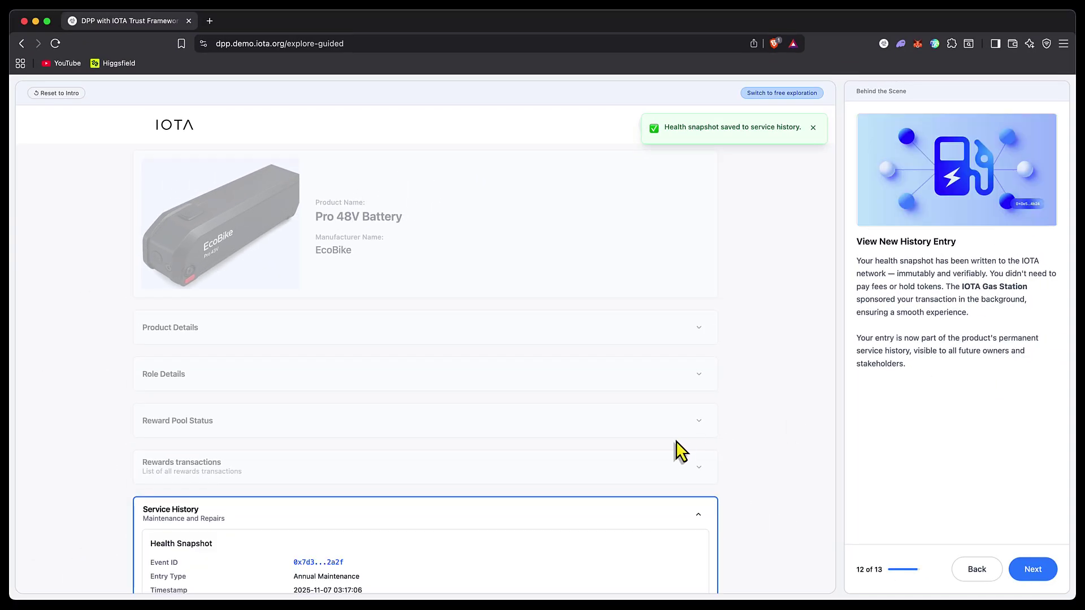
- Scroll down to the new Annual Maintenance entry in the Service History
{"action": "scroll", "coordinate": [680, 452], "scroll_direction": "down", "scroll_amount": 5}
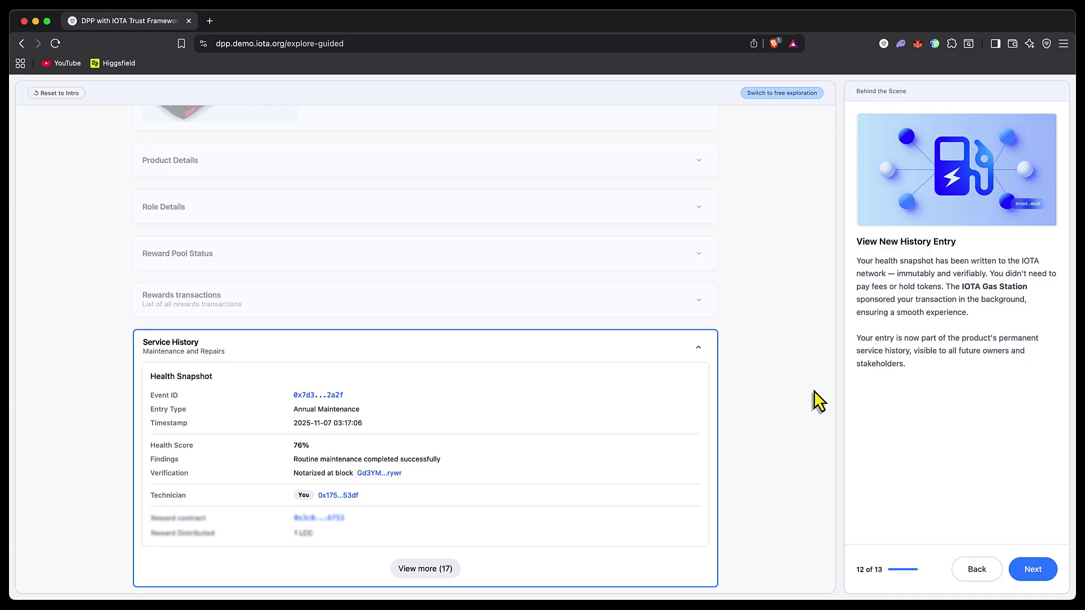
- Advance to the reward step and check the 1 LCC reward in the IOTA wallet
{"action": "left_click", "coordinate": [1038, 573]}
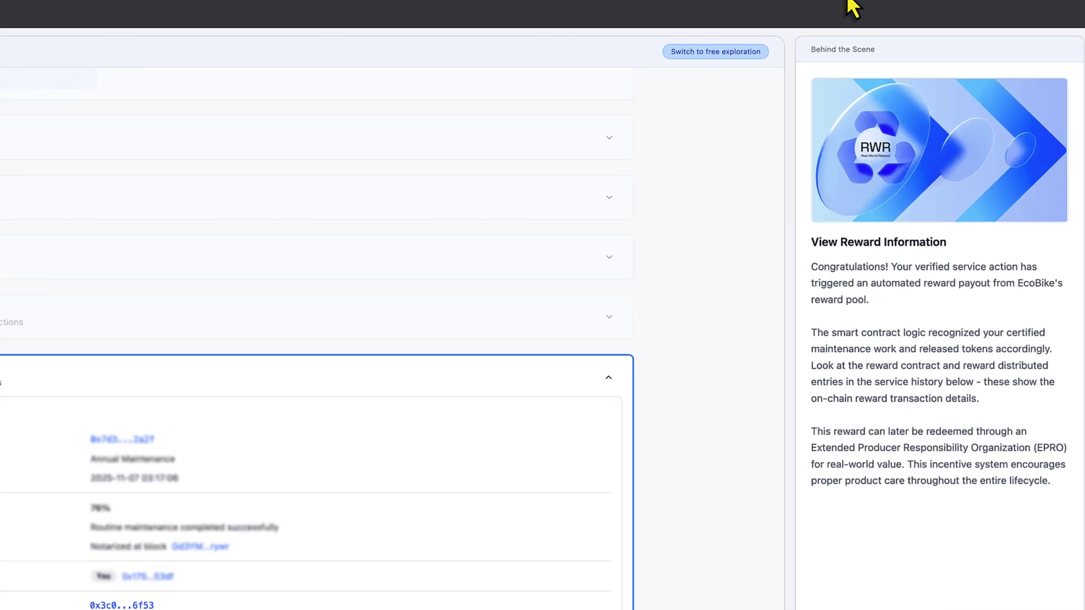
{"action": "left_click", "coordinate": [853, 8]}
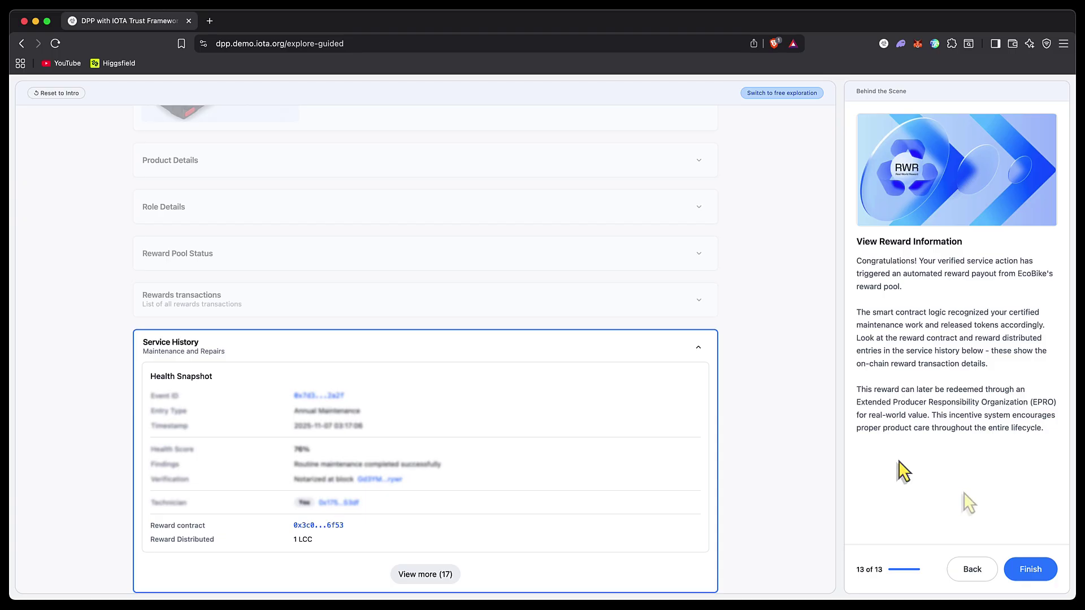
{"action": "left_click", "coordinate": [1030, 571]}
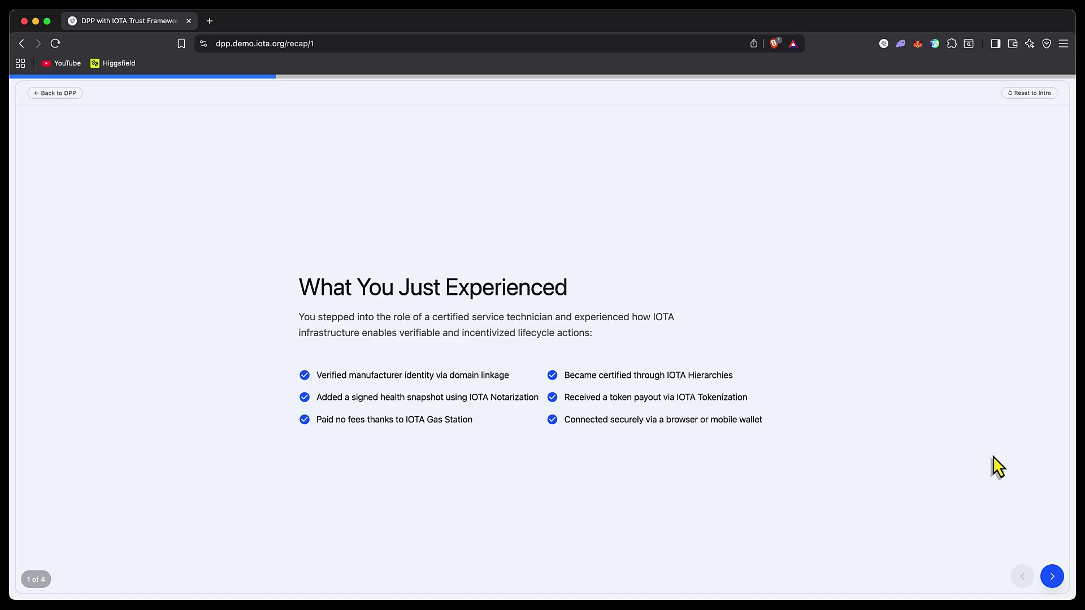
- Advance the recap to the next slide
{"action": "left_click", "coordinate": [1054, 579]}
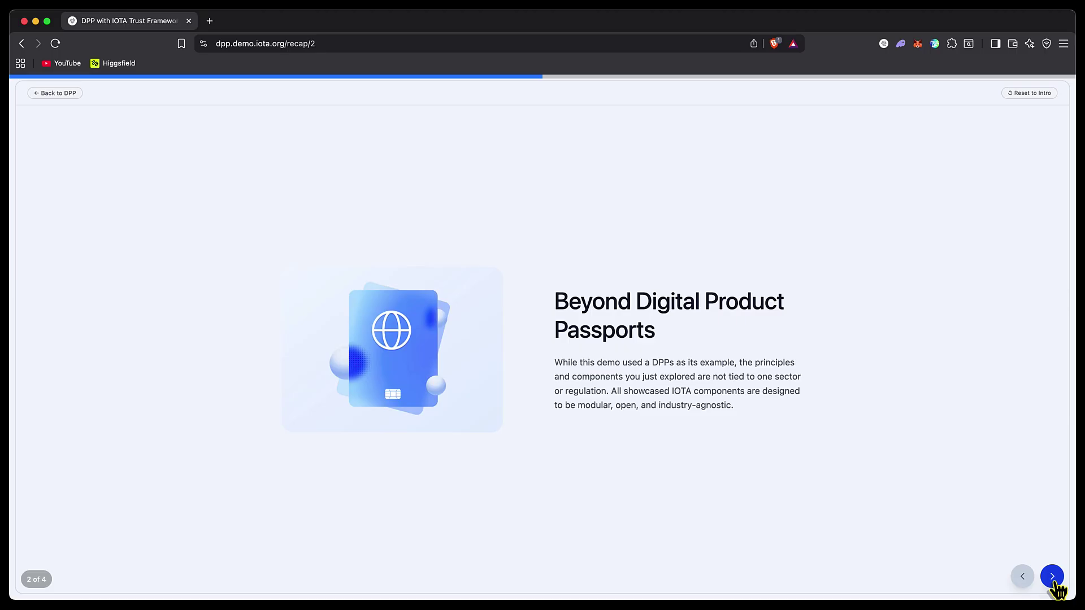
{"action": "left_click", "coordinate": [1054, 585]}
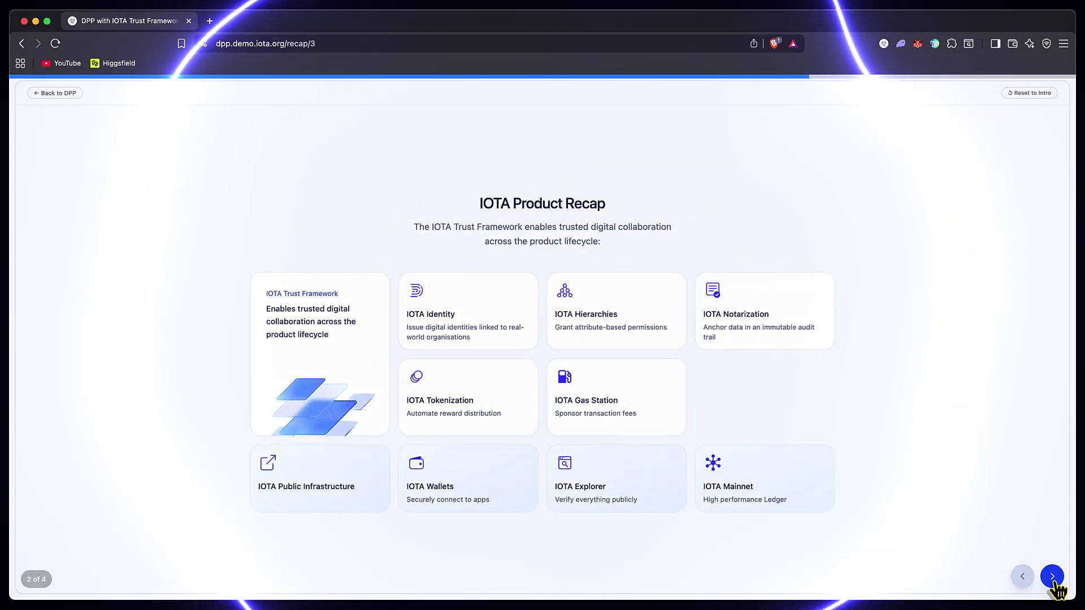